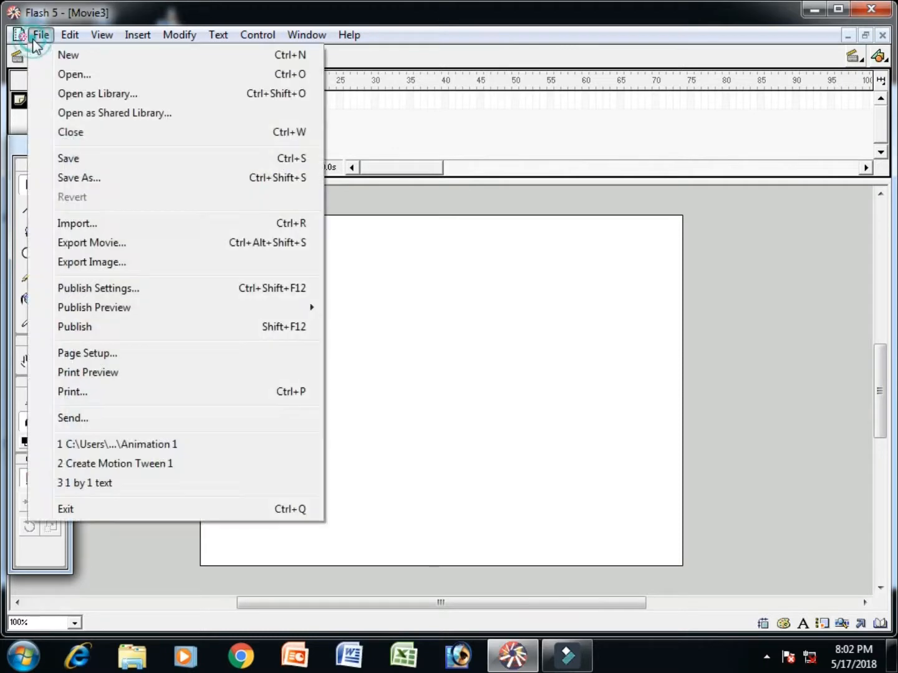
Browse for a file to open in the Flash Assignment folder on the Softwares (F:) drive
left_click(65, 74)
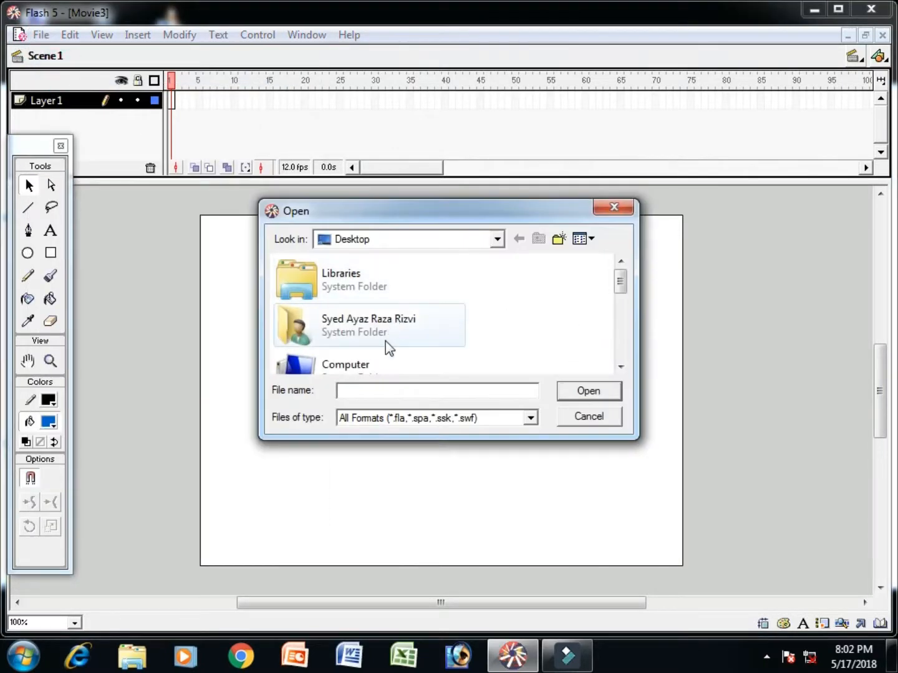
double_click(374, 361)
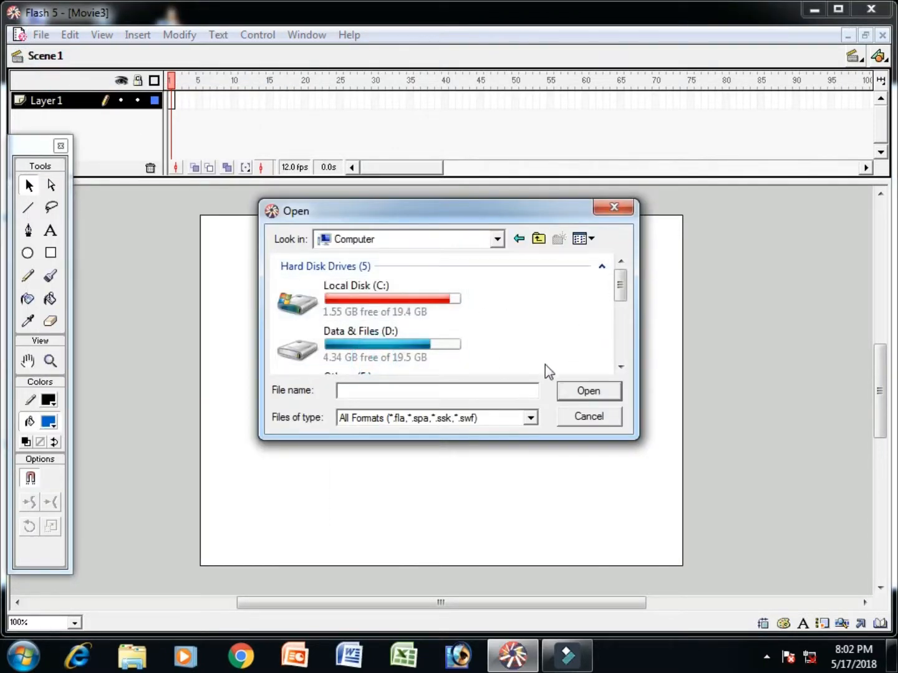
left_click(620, 367)
left_click(620, 368)
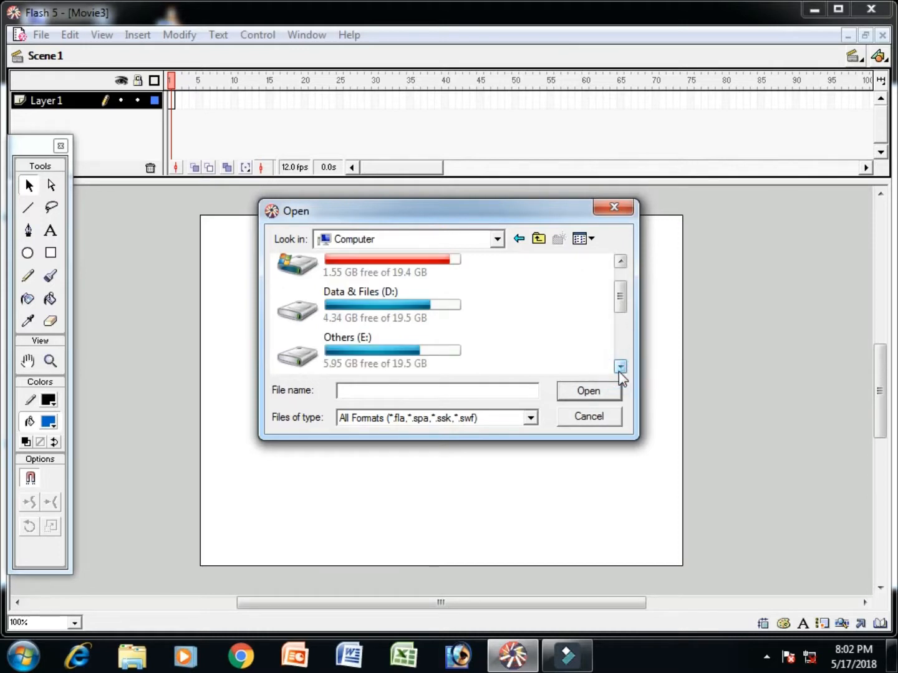
left_click(620, 367)
double_click(396, 352)
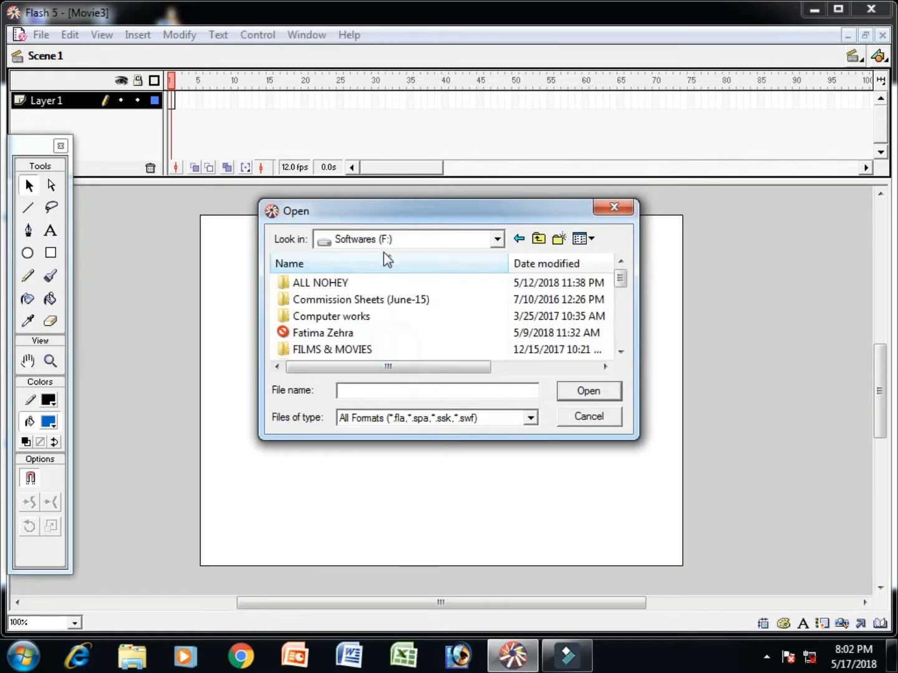
left_click(620, 352)
left_click(620, 352)
left_click(620, 351)
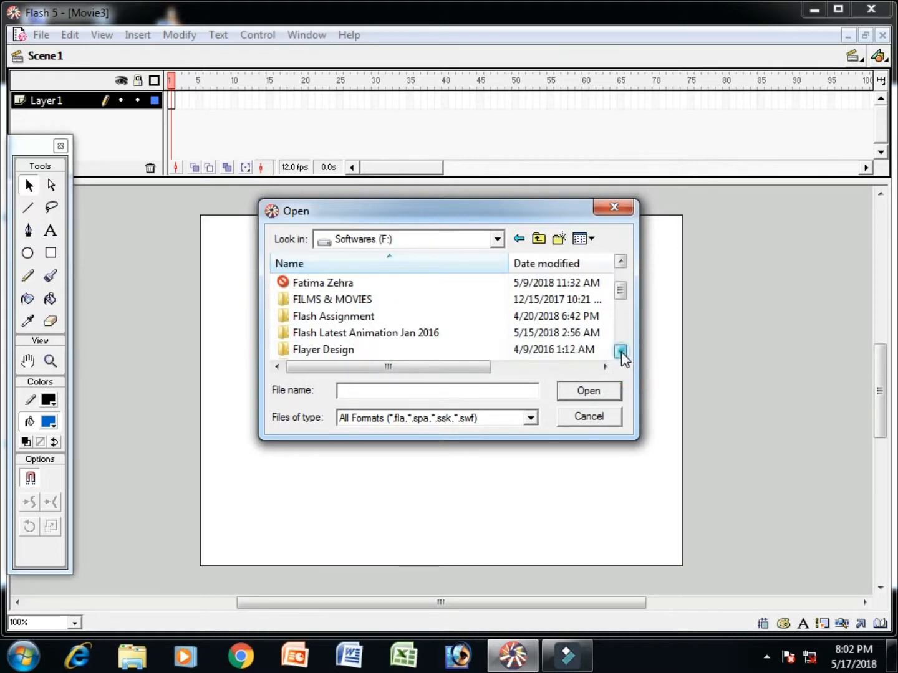
double_click(378, 322)
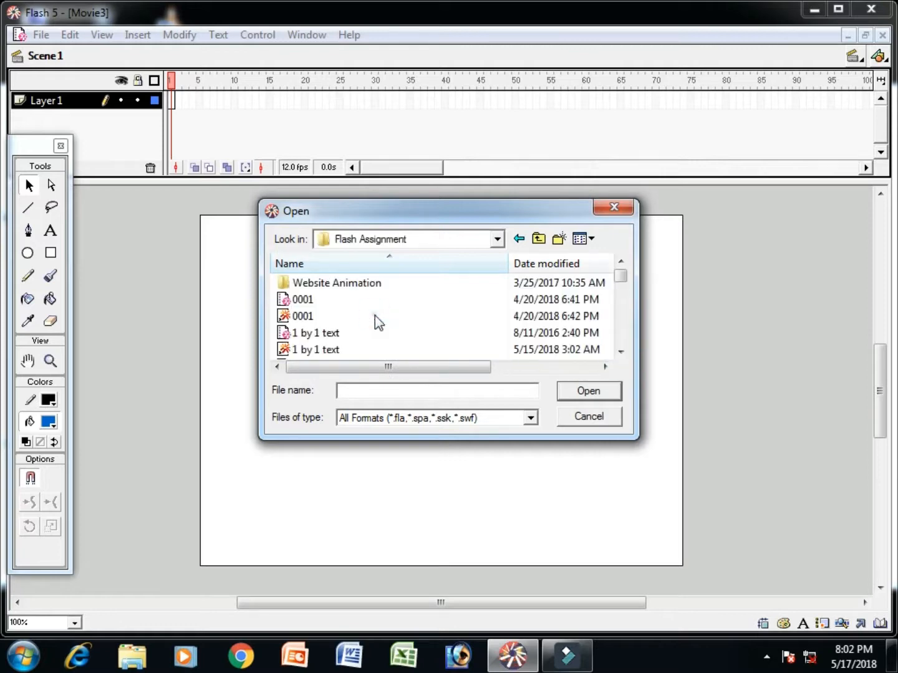
Open the editable Best Windows movie from the Flash Assignment folder
left_click(313, 301)
left_click(621, 352)
left_click(620, 352)
left_click(620, 351)
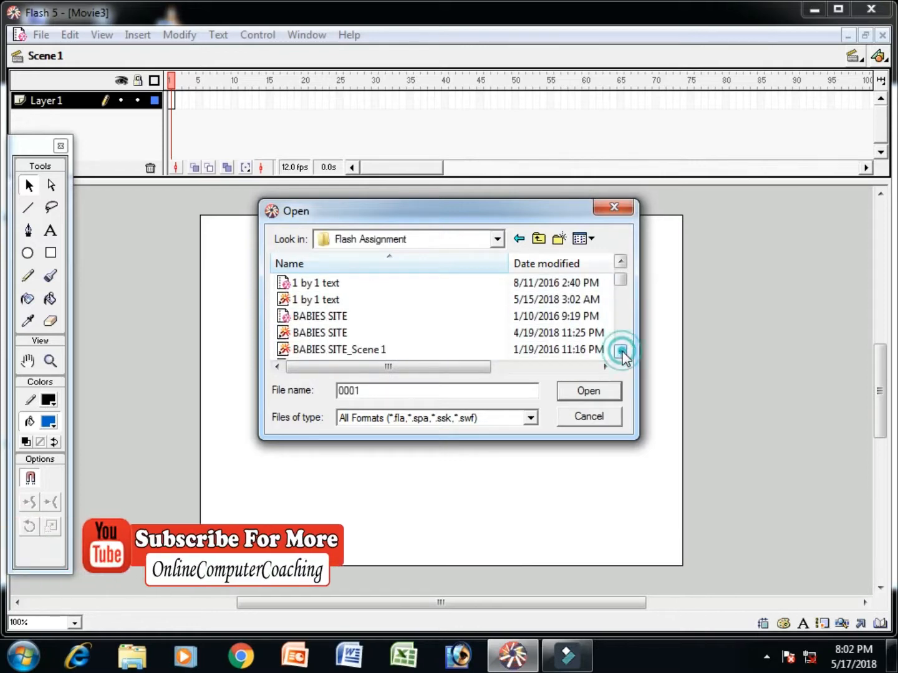
left_click(620, 352)
left_click(621, 351)
left_click(620, 351)
left_click(327, 330)
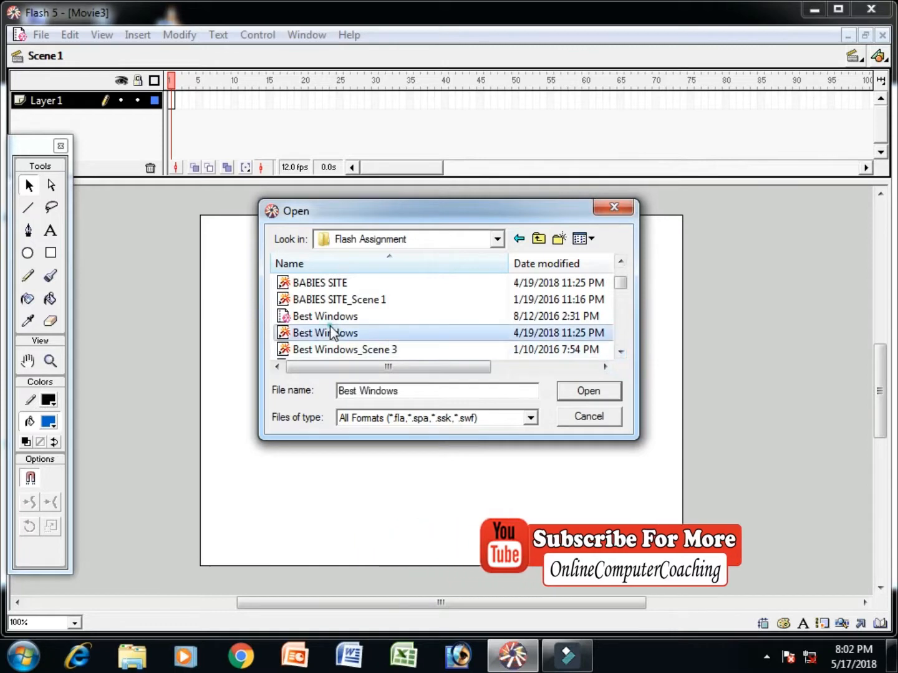
left_click(334, 316)
left_click(340, 333)
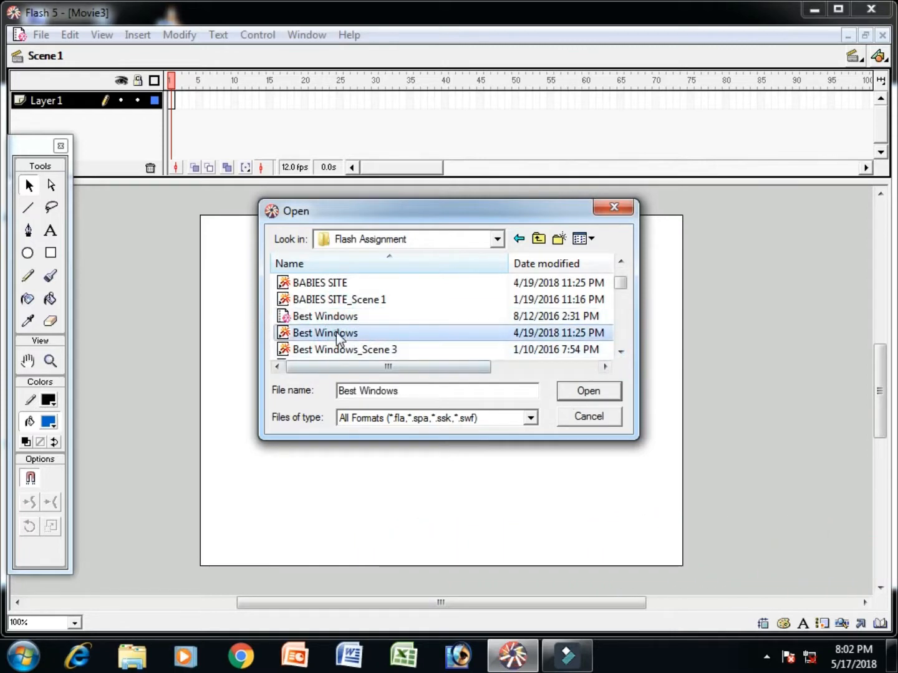
left_click(335, 316)
left_click(595, 392)
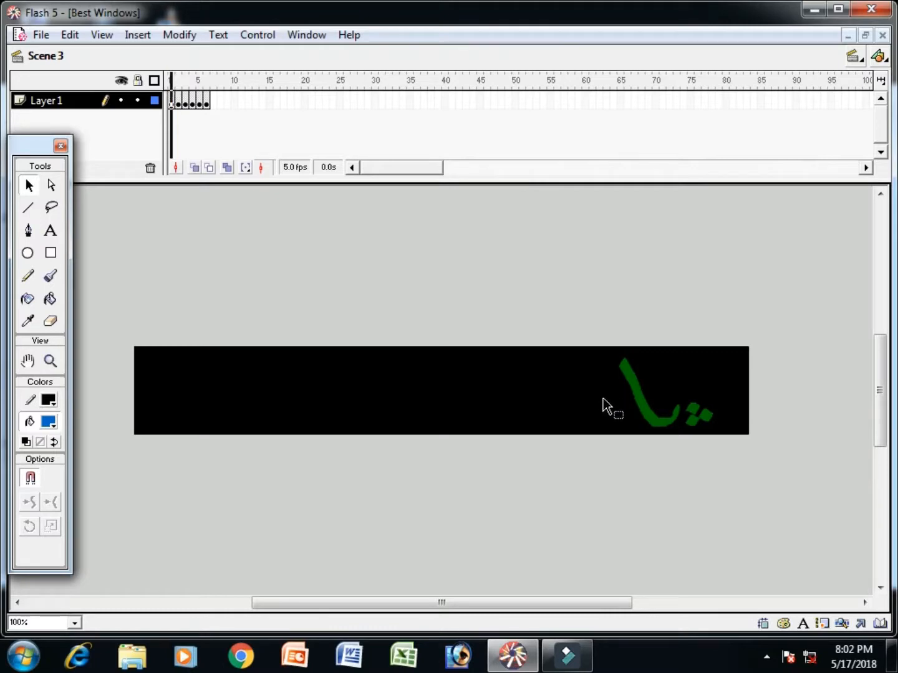
Play the Best Windows animation on its timeline and close the file
key("Return")
left_click(41, 35)
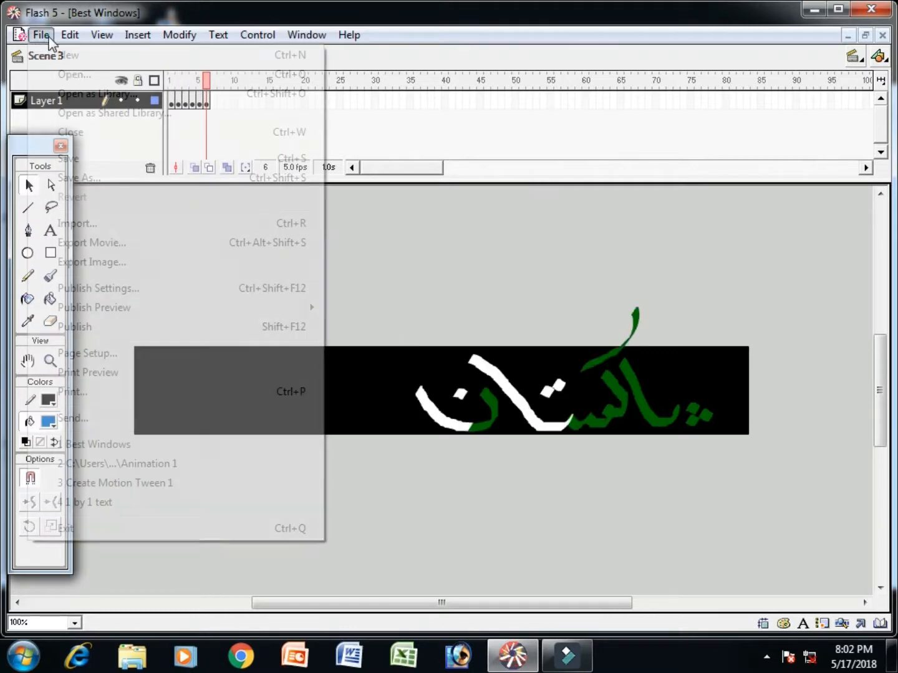
left_click(106, 132)
Open the editable EXPERTS movie from the Flash Assignment folder
left_click(41, 35)
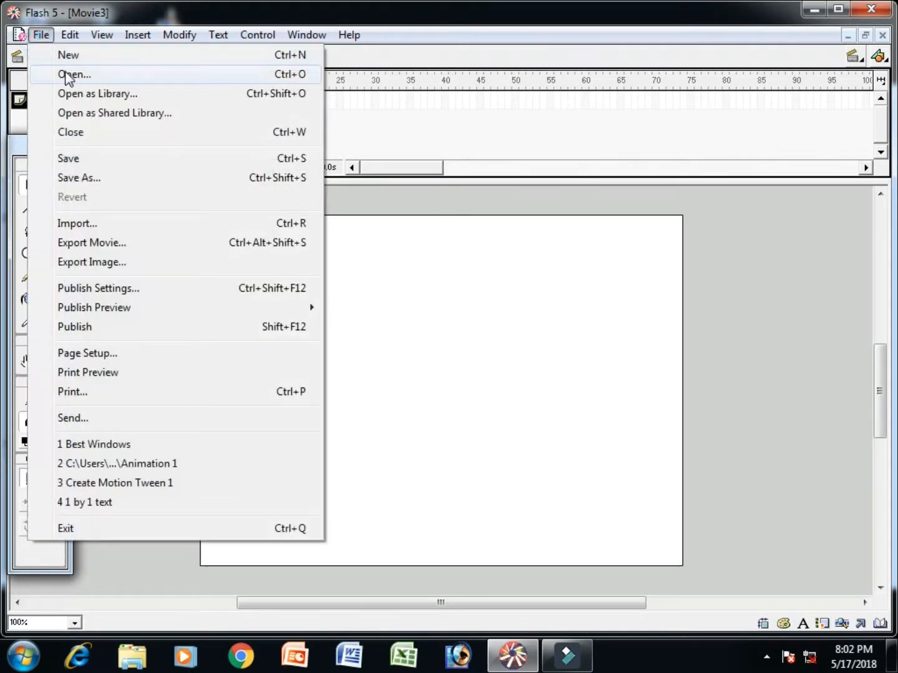
left_click(72, 76)
left_click(620, 352)
triple_click(620, 353)
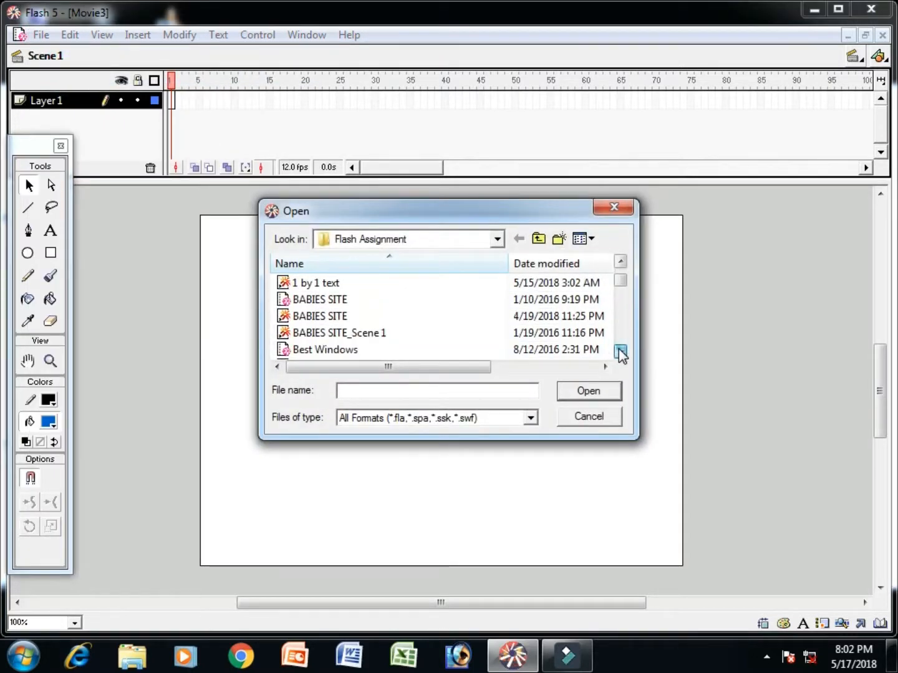
triple_click(621, 353)
double_click(621, 353)
double_click(620, 353)
double_click(620, 353)
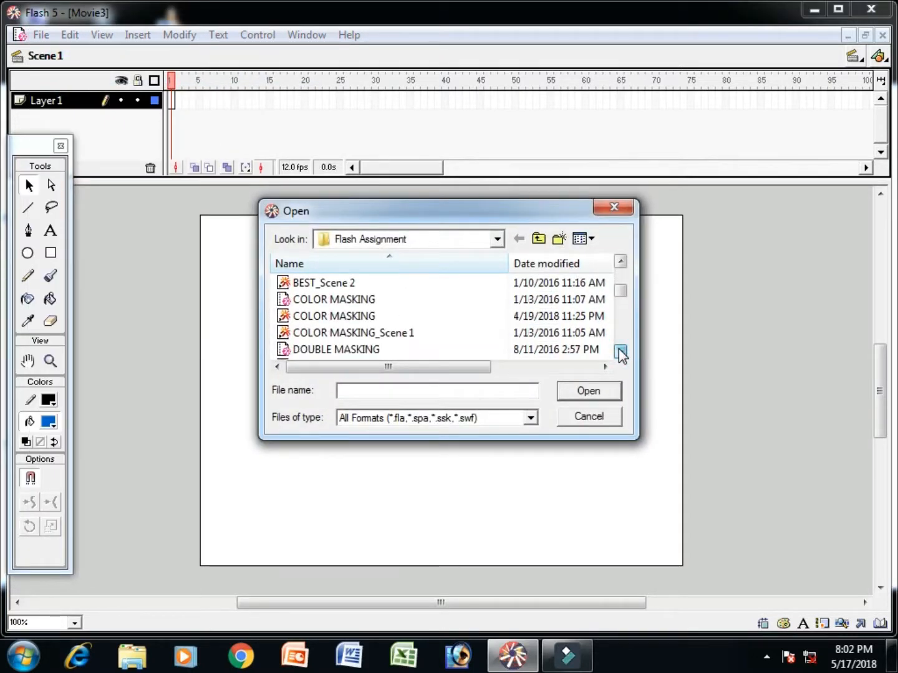
double_click(621, 353)
left_click(621, 353)
double_click(620, 353)
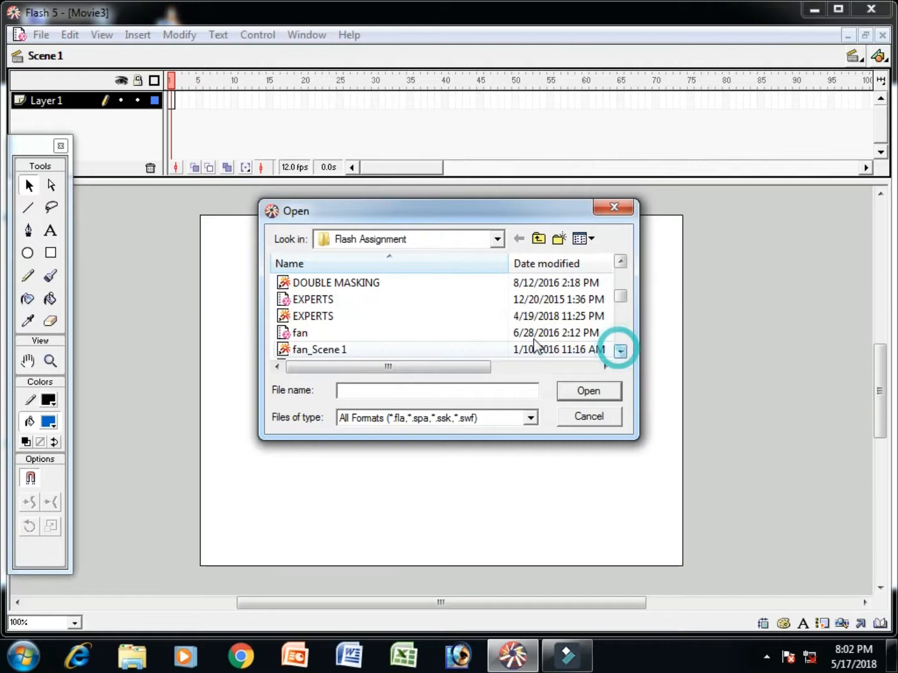
left_click(340, 299)
left_click(587, 391)
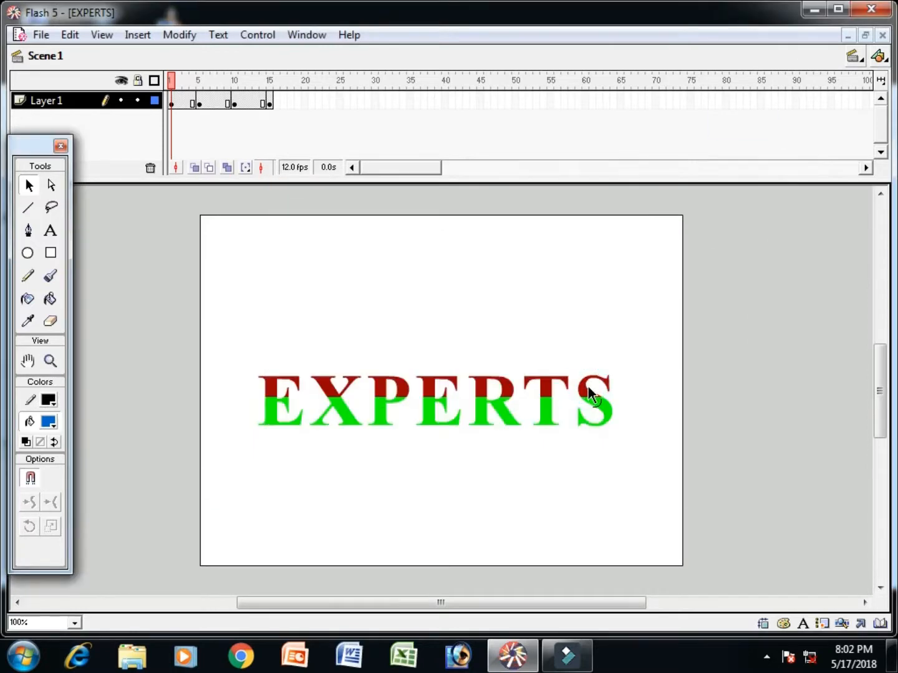
Play the EXPERTS text animation on its timeline and close the file
key("Return")
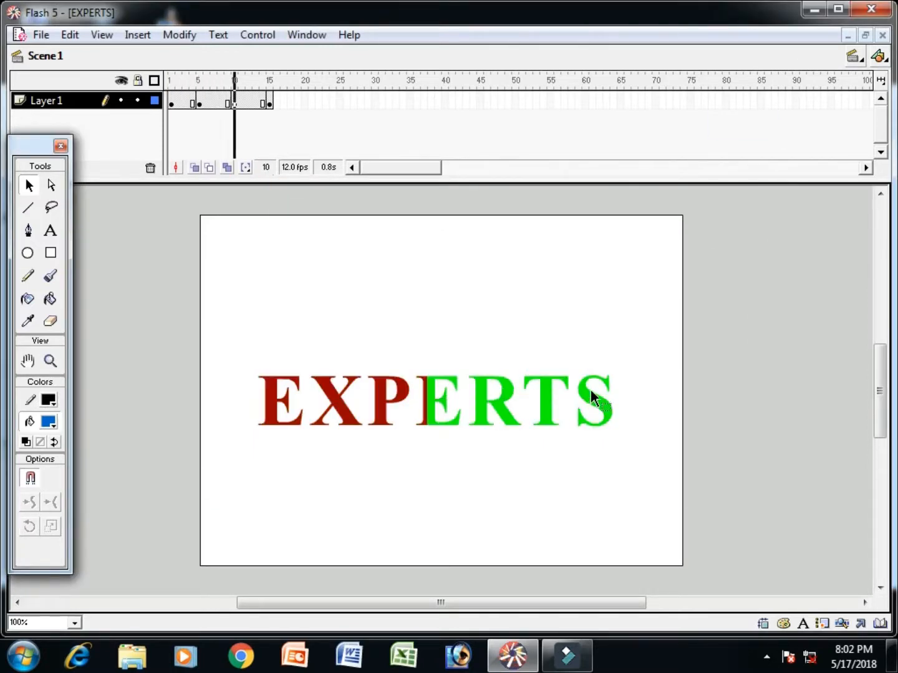
left_click(45, 34)
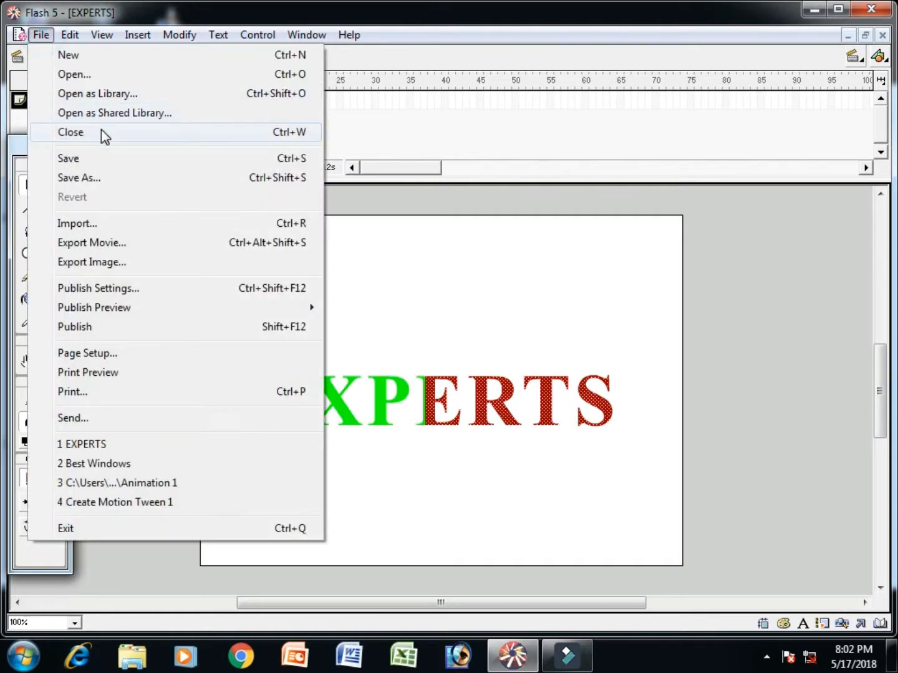
left_click(101, 133)
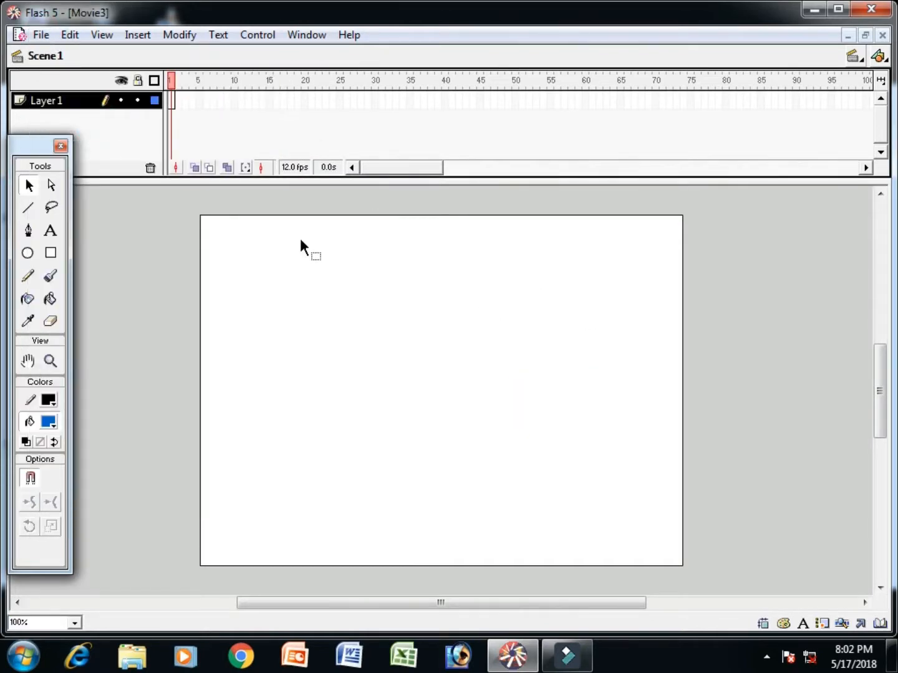
Draw a circle with a green radial gradient fill just outside the left edge of the stage
left_click(29, 253)
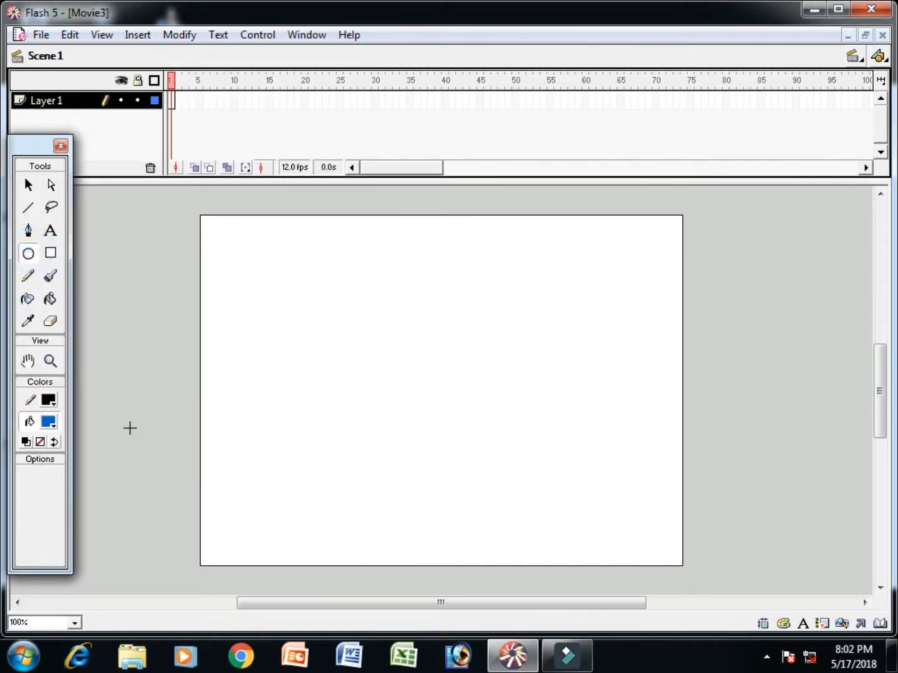
left_click(49, 424)
left_click(68, 568)
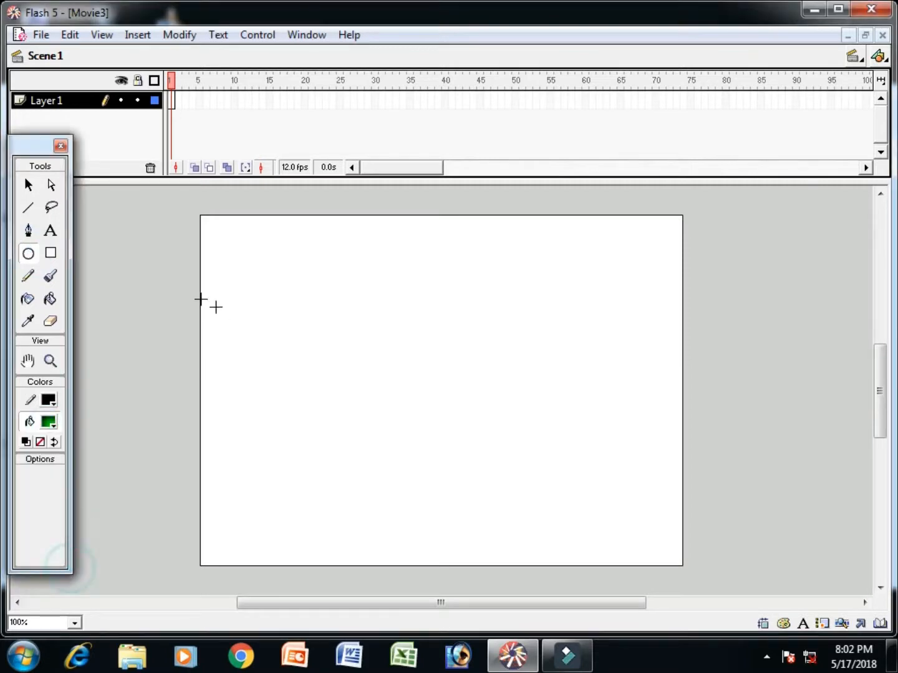
mouse_move(124, 247)
left_mouse_down()
mouse_move(190, 296)
mouse_move(194, 317)
left_mouse_up()
Create a motion tween on frame 1 of Layer 1 and insert a keyframe at frame 35
right_click(170, 108)
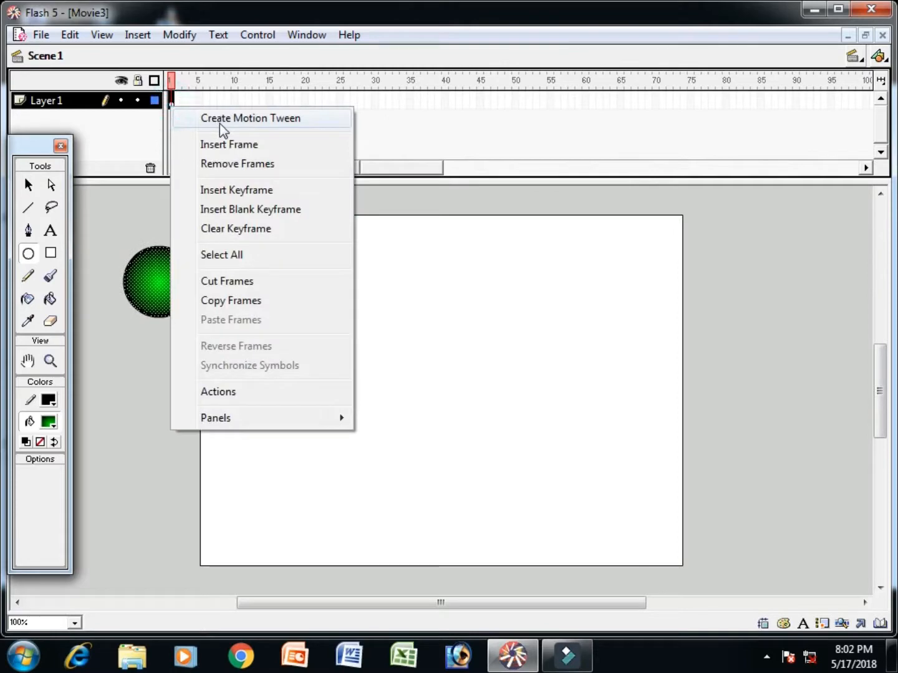
left_click(219, 123)
left_click(410, 100)
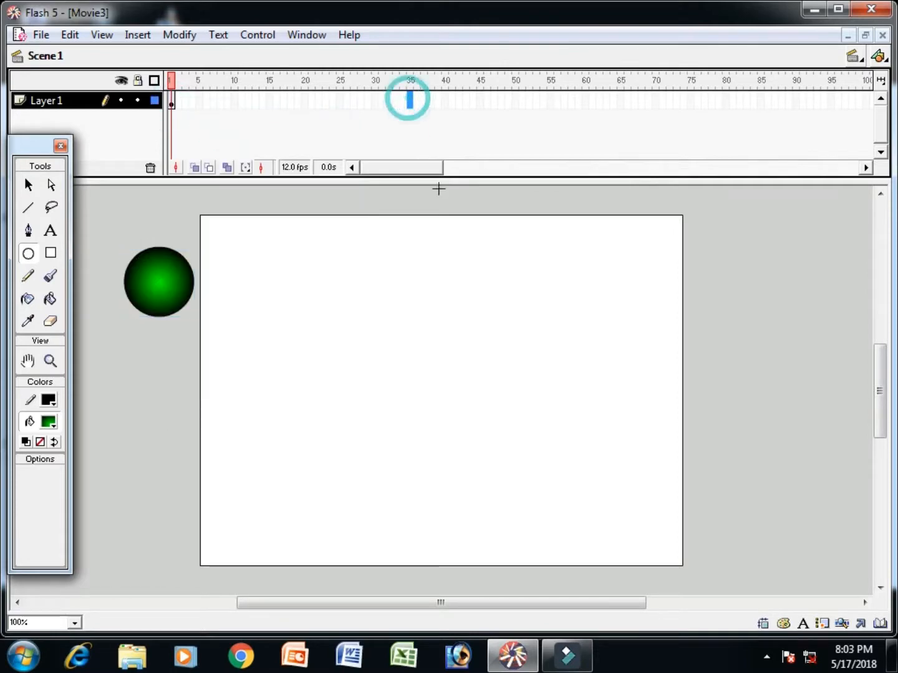
key("F6")
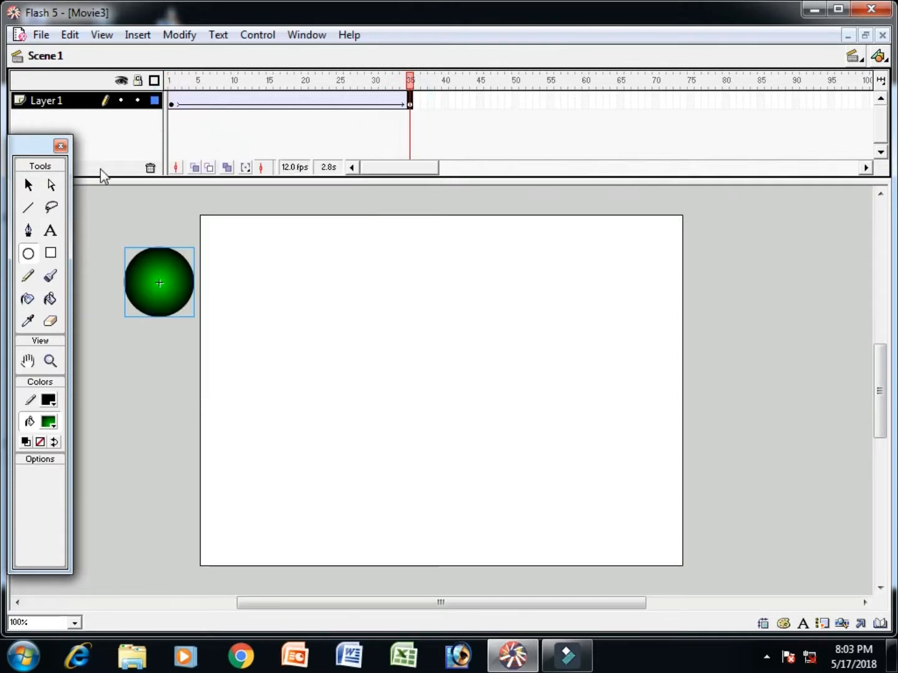
Move the green circle at frame 35 past the right edge of the stage and play the animation
left_click(28, 185)
left_click_drag(161, 311, 772, 298)
key("Return")
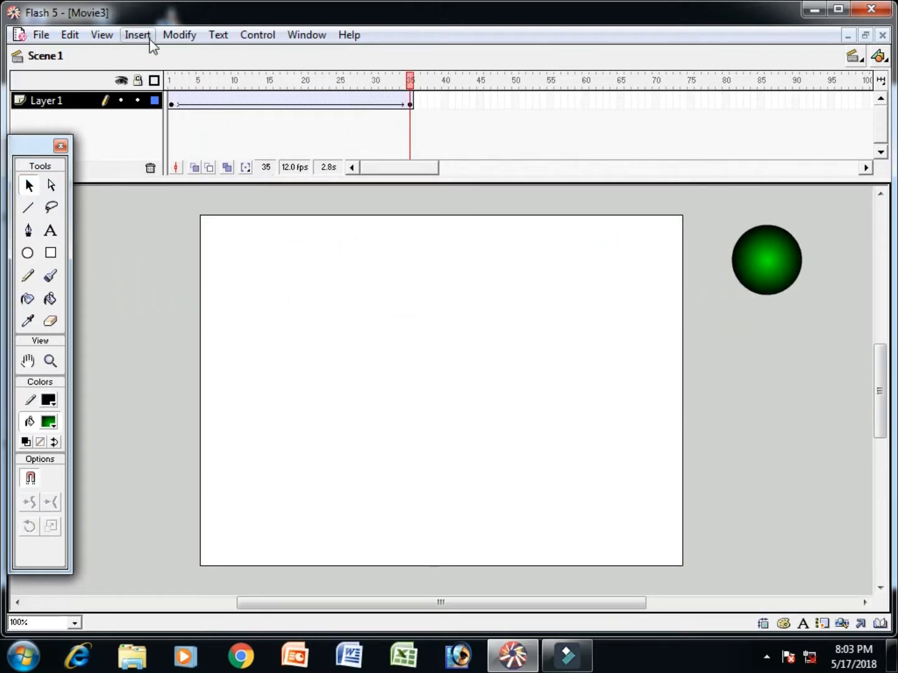
Add a second scene and draw a square with a red radial gradient fill just outside the stage's right edge
left_click(142, 36)
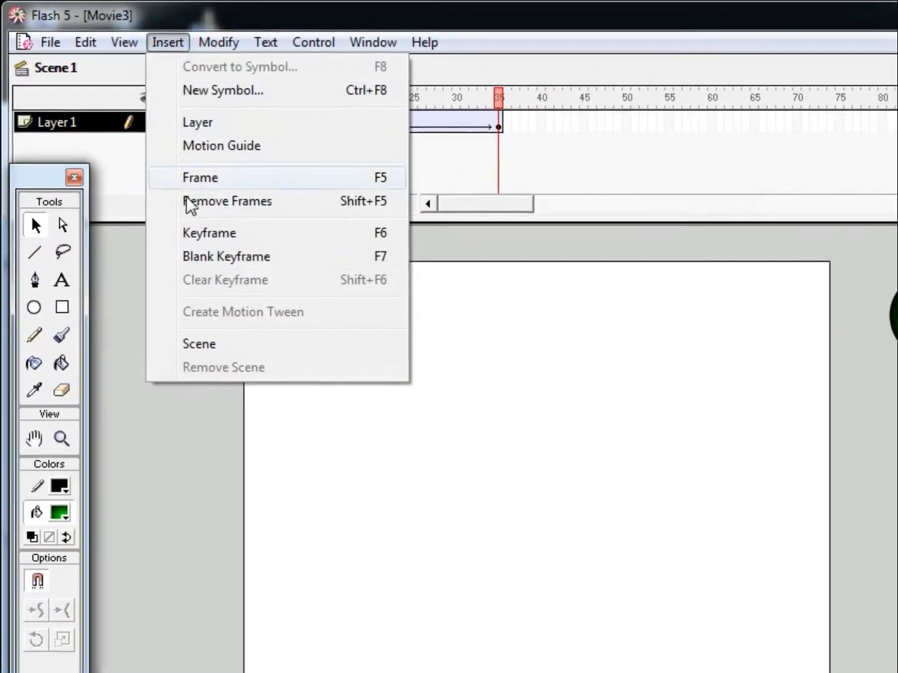
left_click(199, 343)
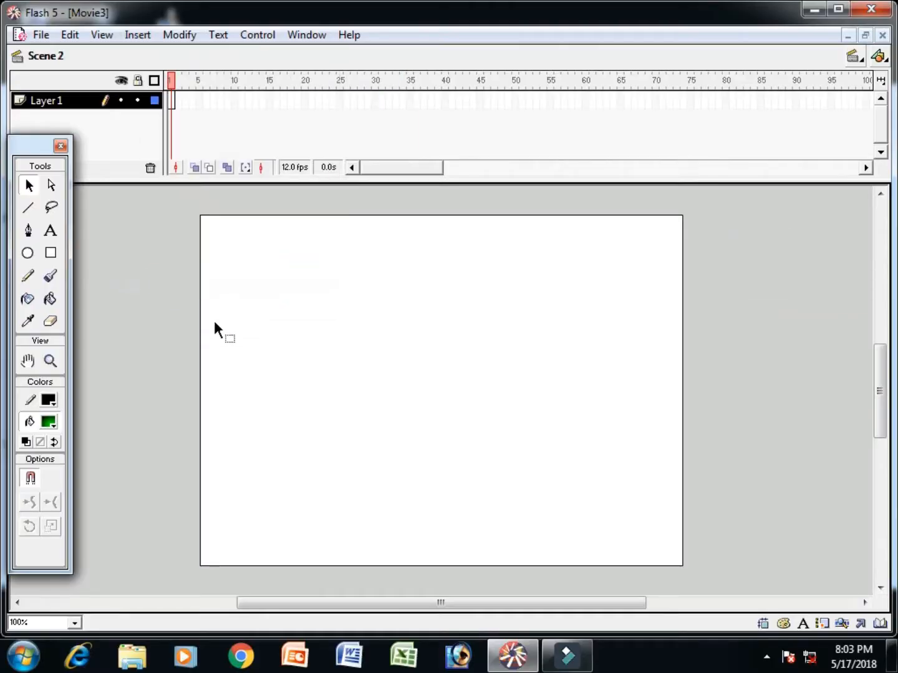
left_click(50, 254)
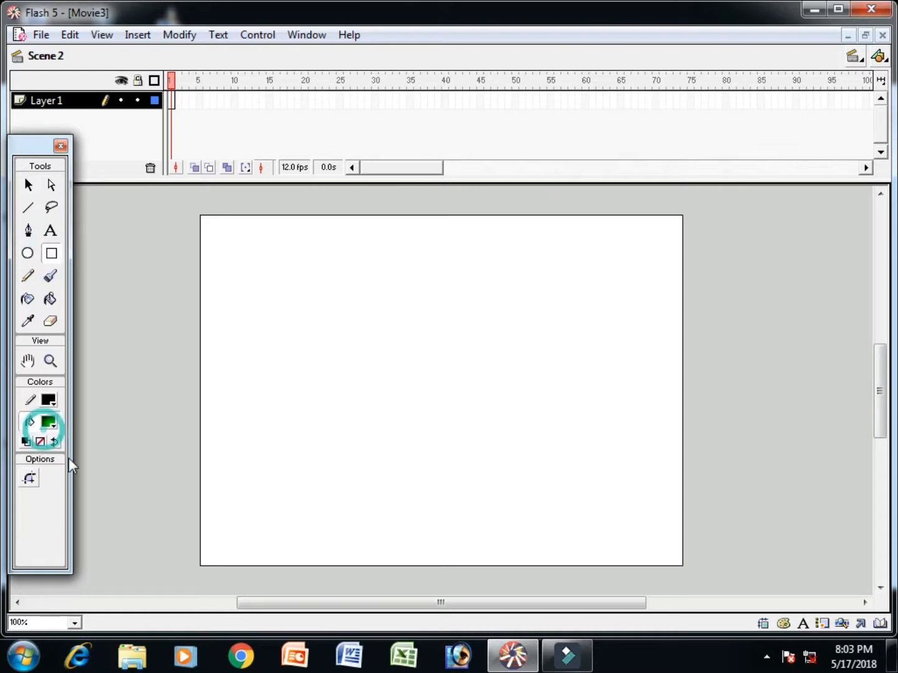
left_click(48, 423)
left_click(68, 566)
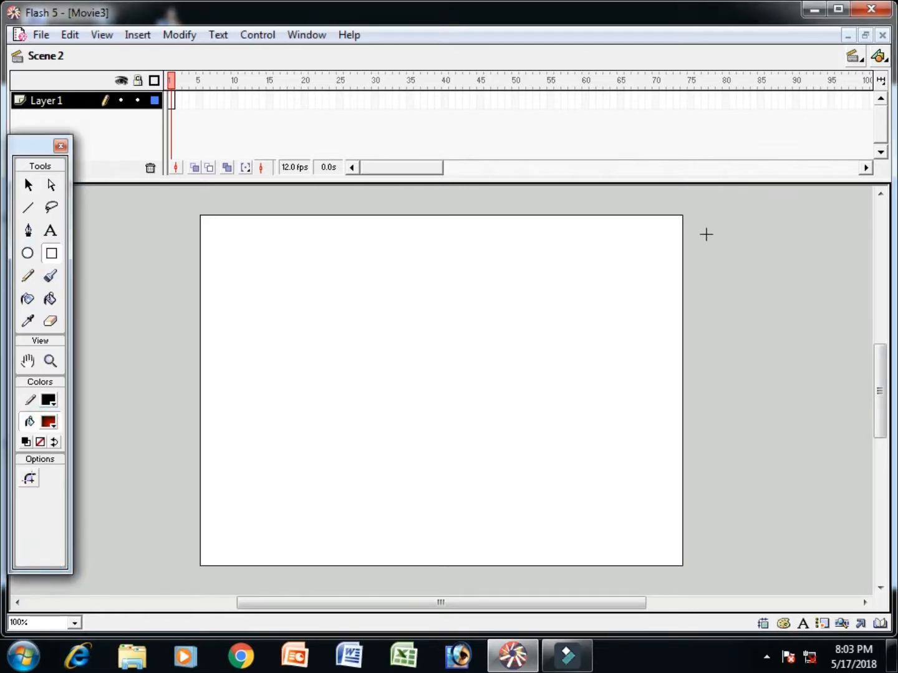
left_click_drag(701, 240, 788, 325)
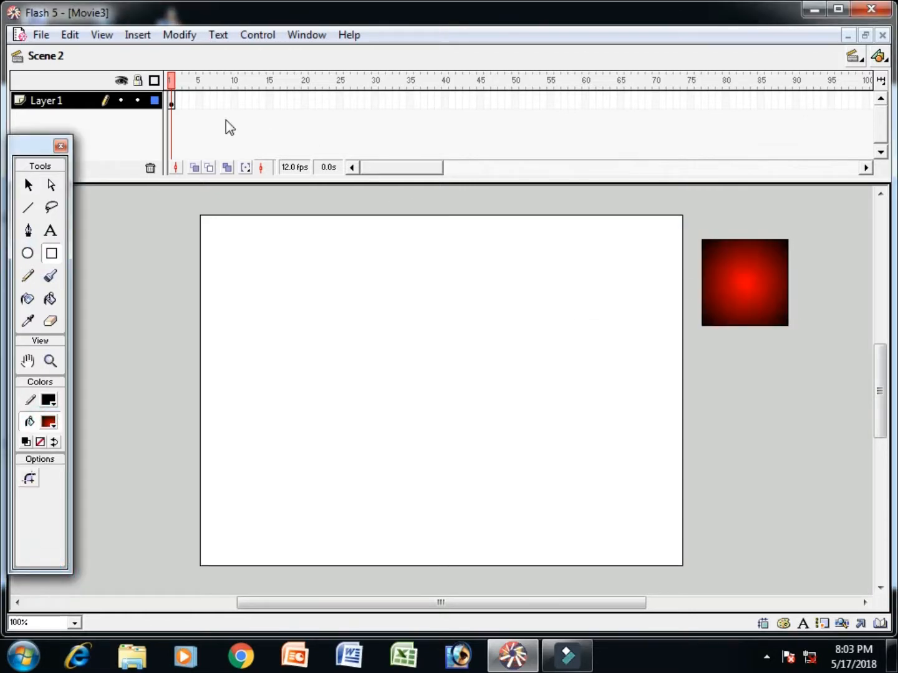
Create a motion tween on frame 1 of Scene 2's layer and insert a keyframe at frame 30
right_click(174, 99)
left_click(210, 112)
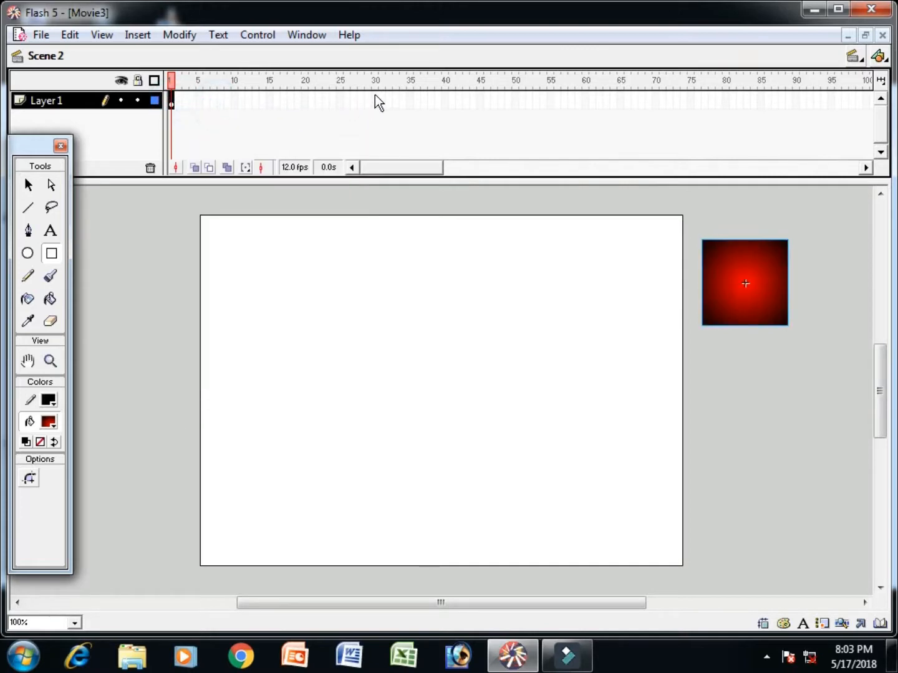
left_click(374, 97)
key("F6")
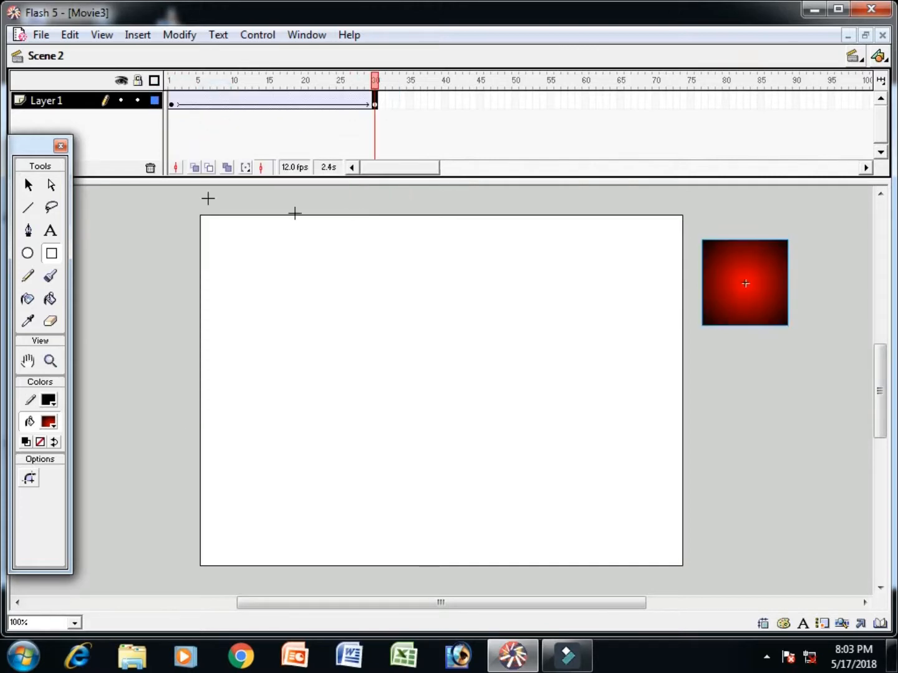
Move the red square at frame 30 past the left edge of the stage and play the scene
left_click(34, 184)
left_click_drag(725, 306, 129, 303)
key("Return")
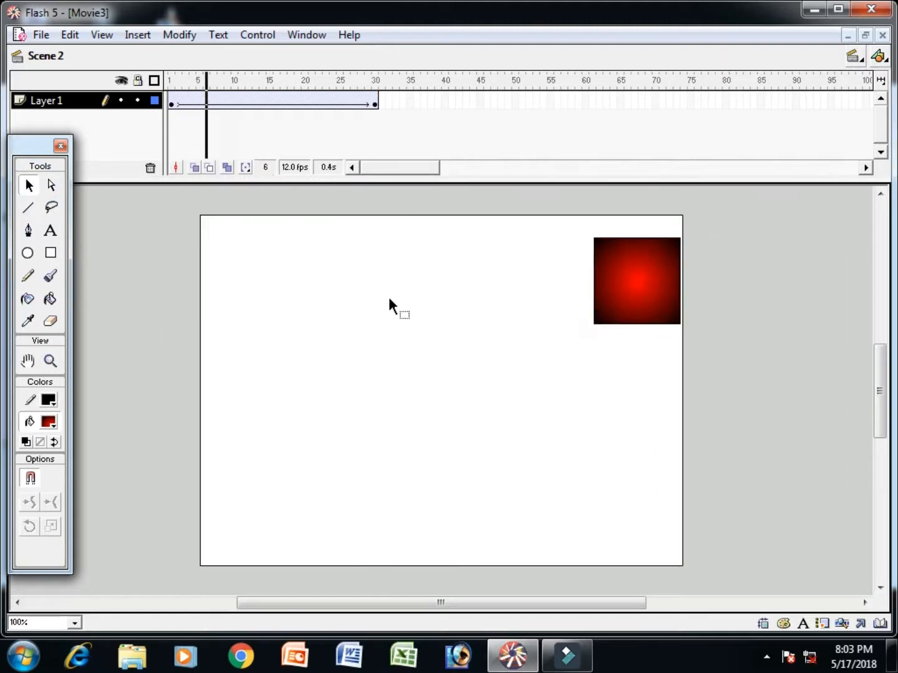
Add a third scene to the movie
left_click(137, 35)
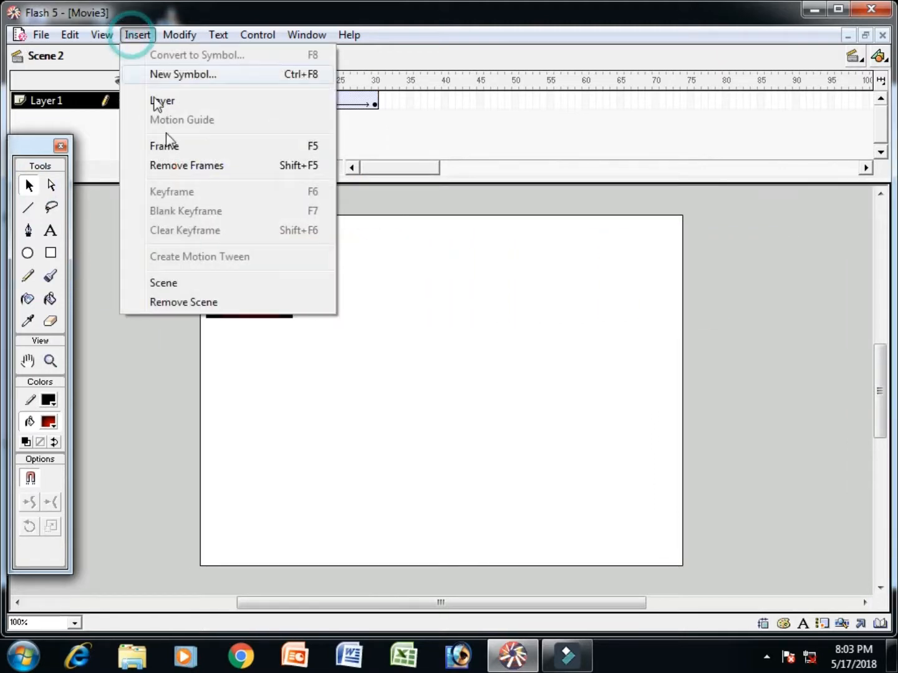
left_click(193, 284)
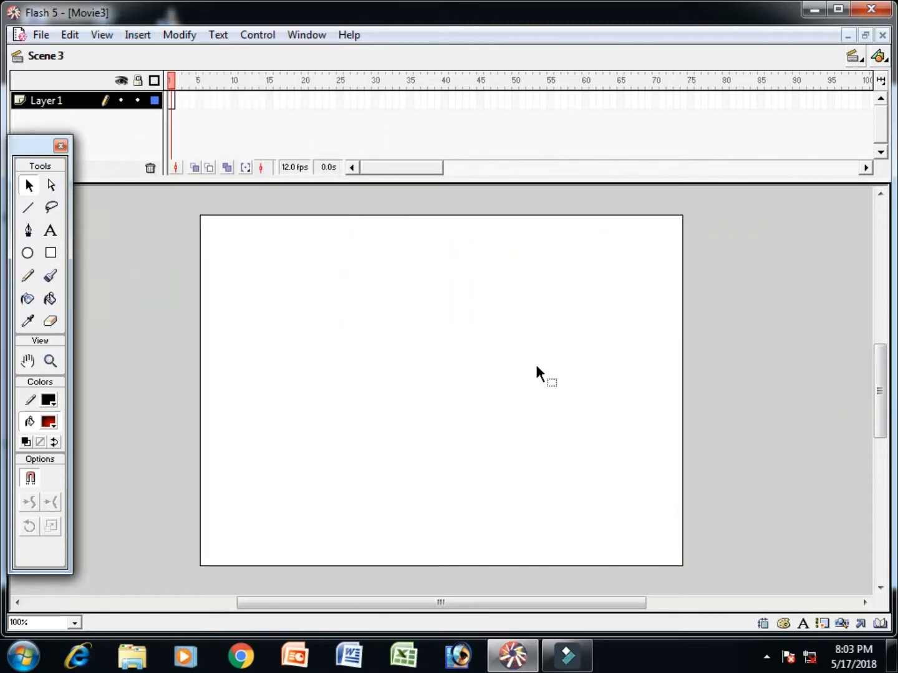
Draw a circle with a blue radial gradient fill above the stage's top edge in Scene 3
left_click(29, 253)
left_click(49, 422)
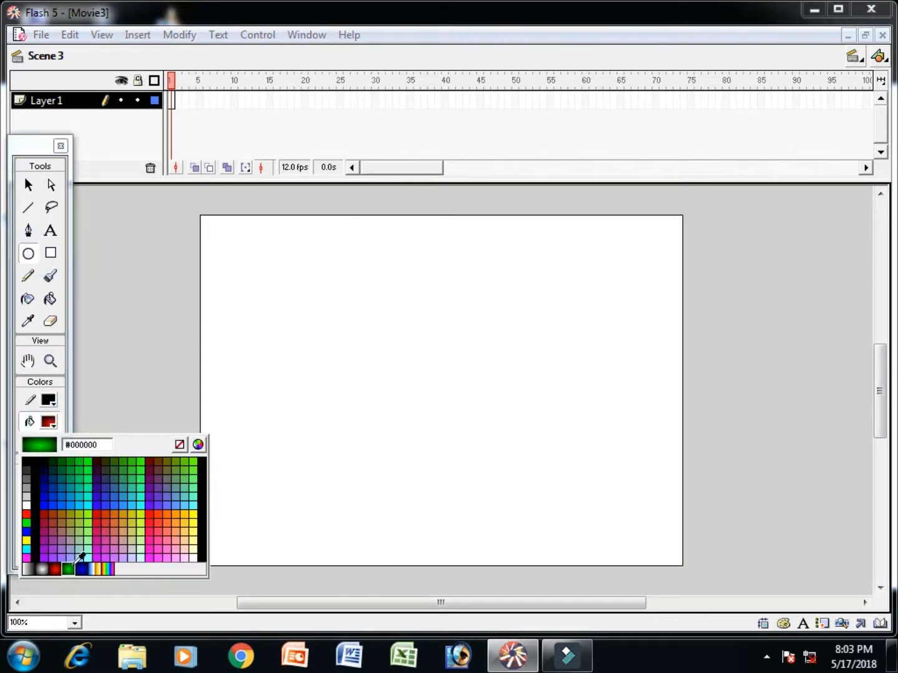
left_click(80, 569)
left_click_drag(881, 399, 880, 362)
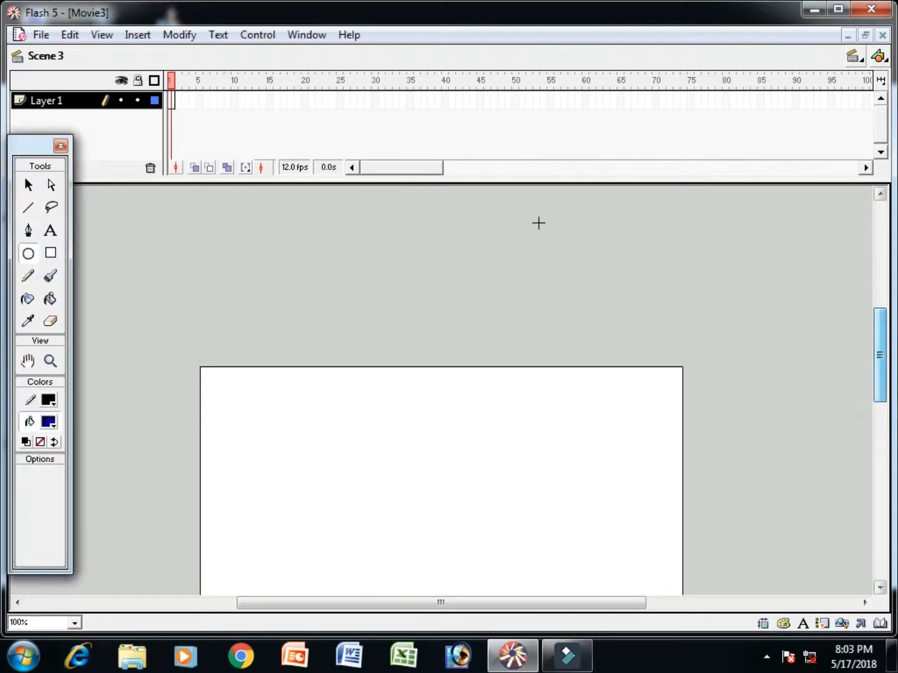
left_click_drag(399, 218, 494, 315)
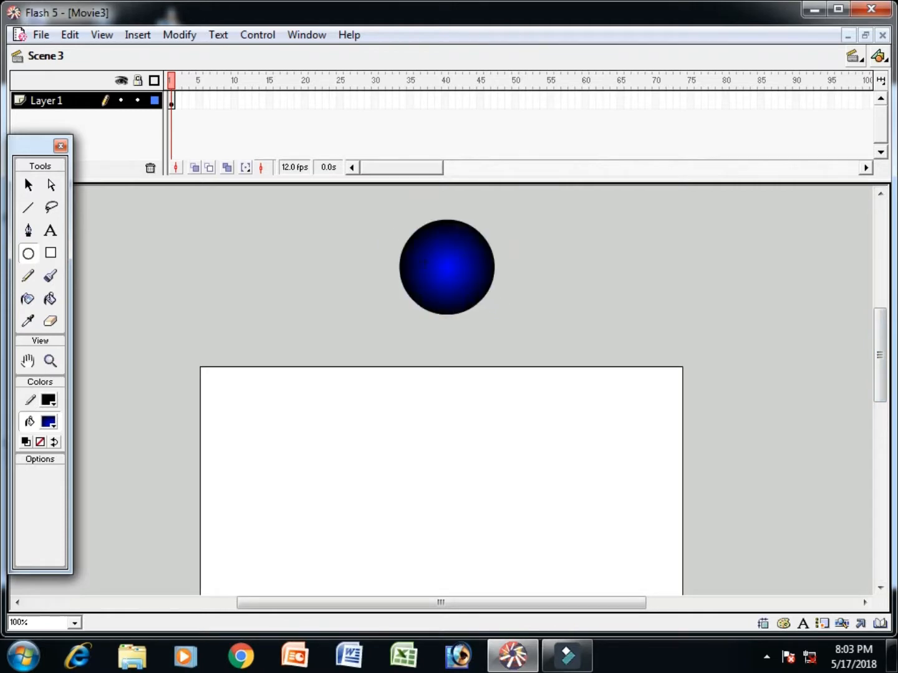
Create a motion tween on frame 1 of Scene 3's layer and insert a keyframe at frame 20
right_click(171, 100)
left_click(218, 115)
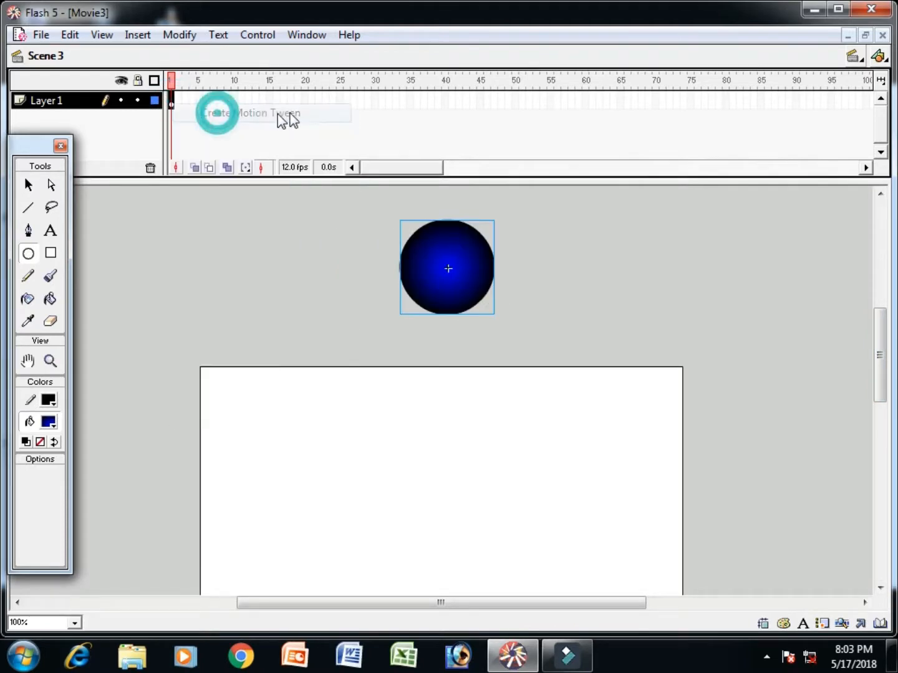
left_click(303, 101)
key("F6")
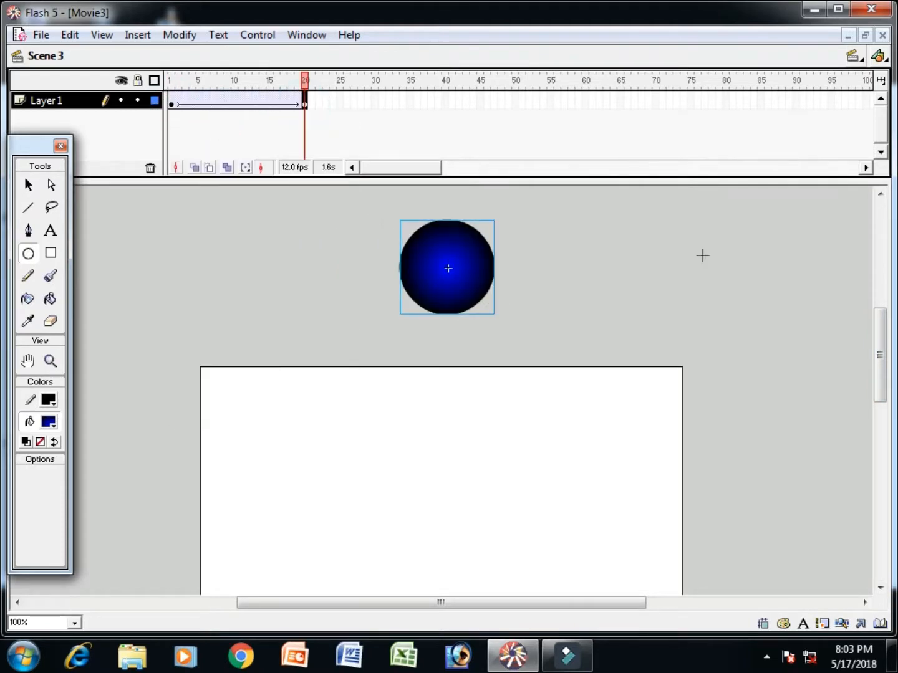
Move the blue circle at frame 20 just below the stage's bottom edge and test the whole movie
left_click_drag(879, 353, 879, 370)
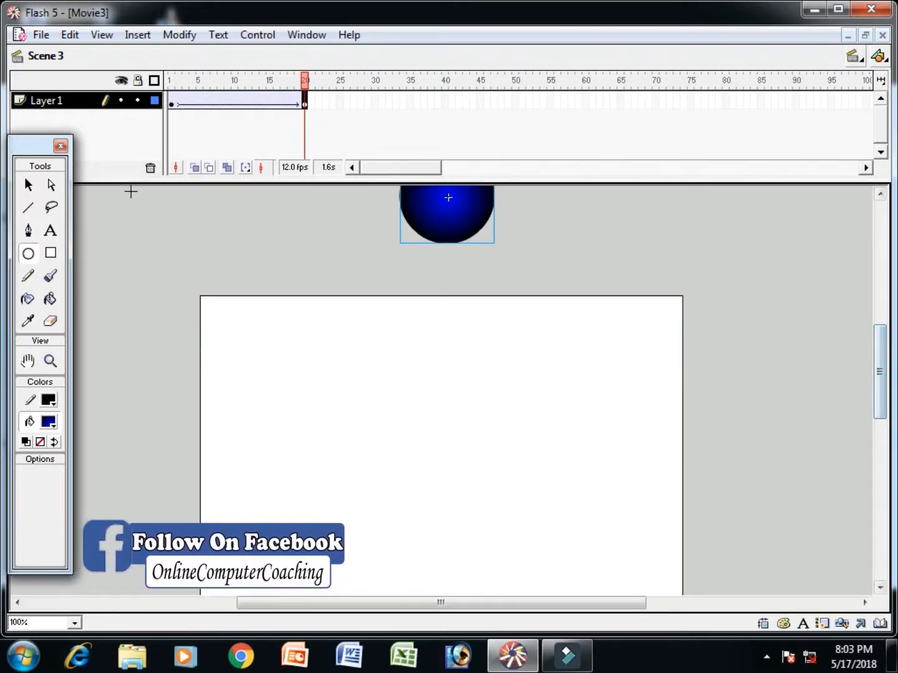
left_click(28, 183)
left_click_drag(450, 234, 460, 475)
left_click_drag(879, 330, 878, 358)
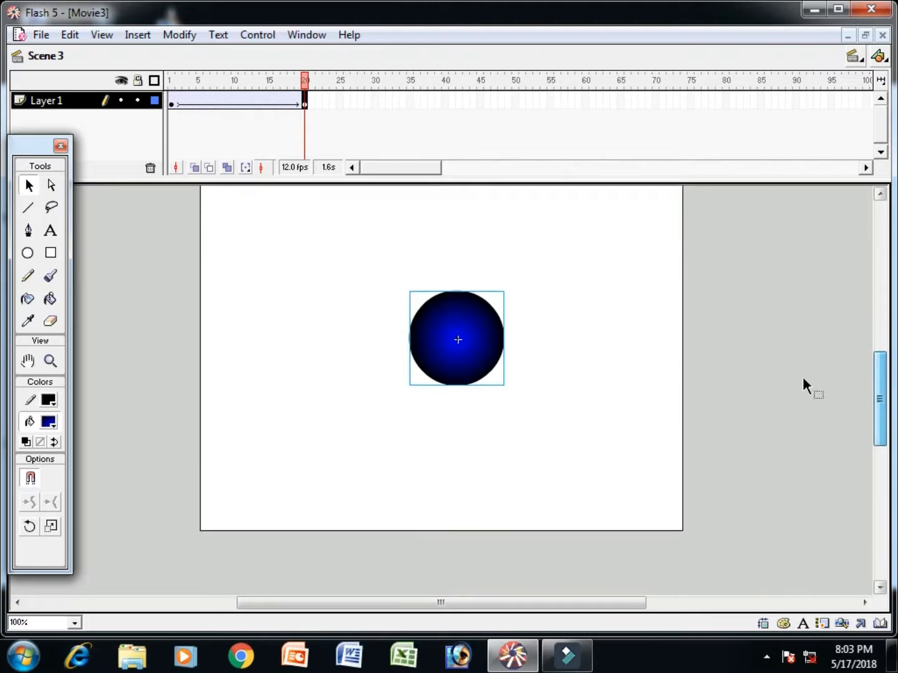
left_click_drag(477, 325, 471, 571)
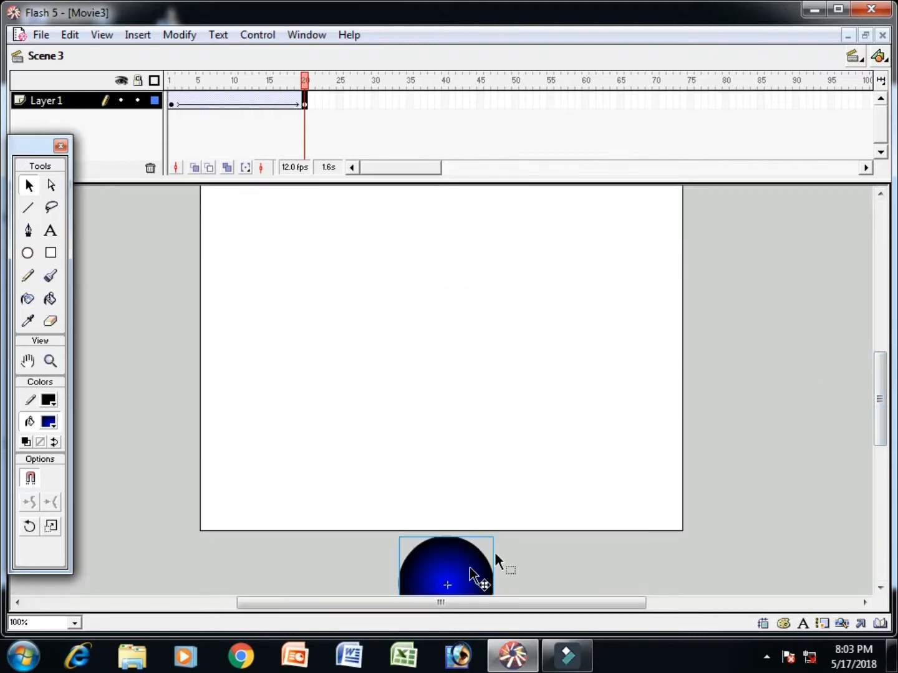
key("ctrl+Return")
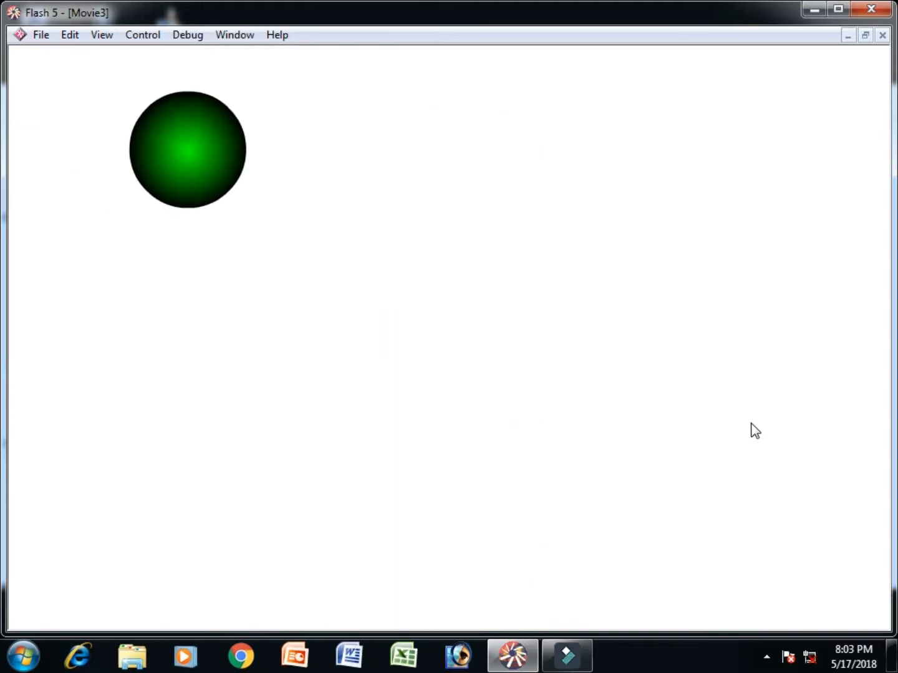
key("ctrl+w")
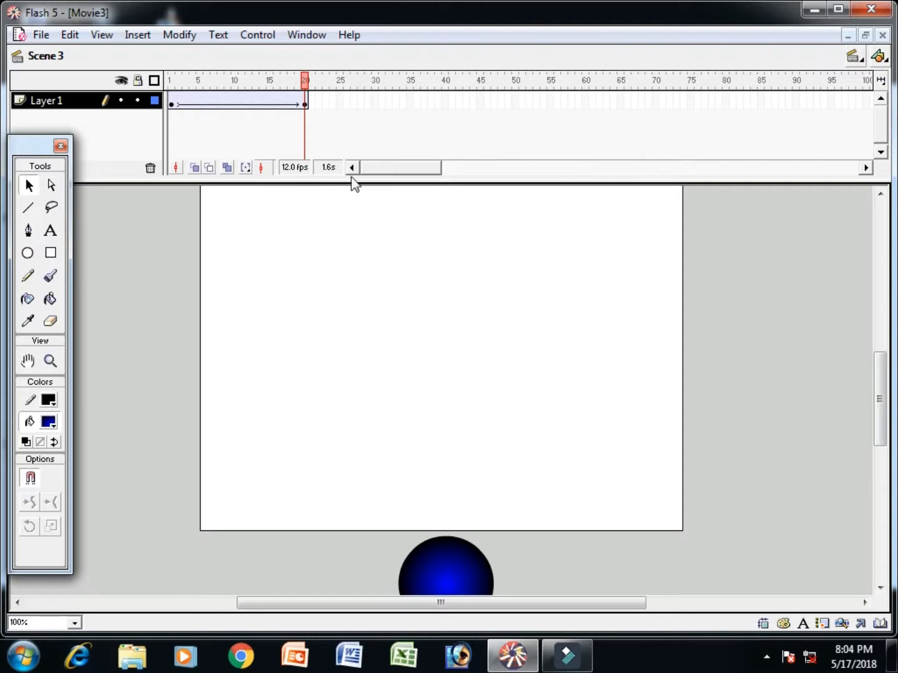
Go to the first scene of the movie
left_click(170, 101)
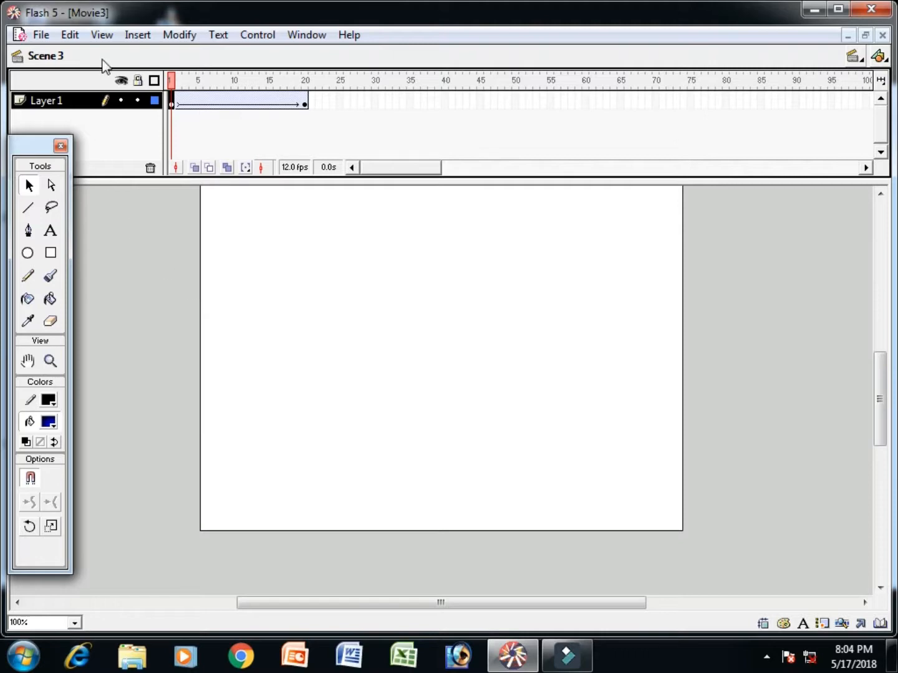
left_click(103, 36)
mouse_move(119, 58)
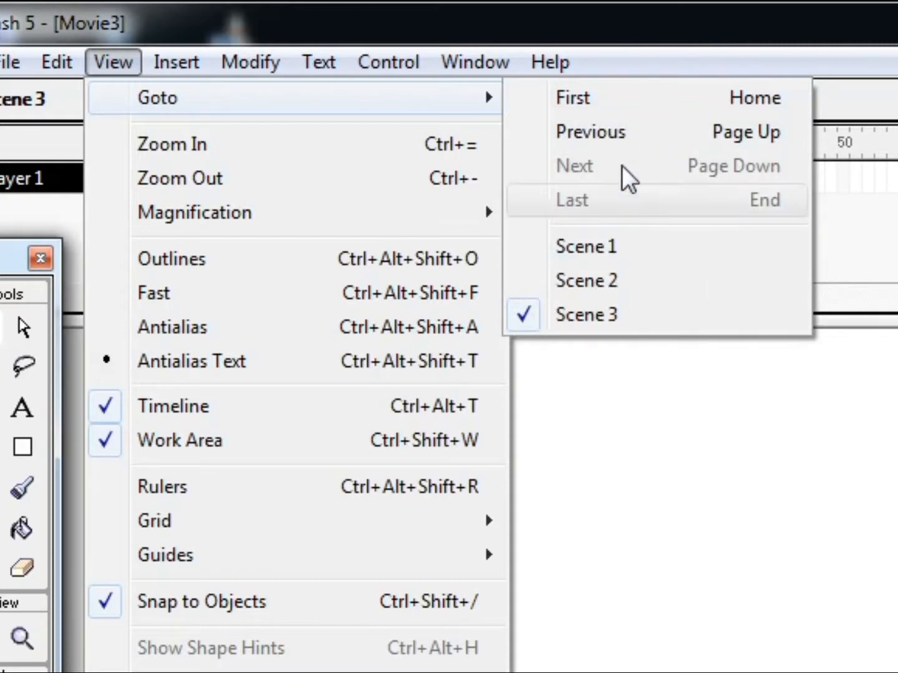
left_click(614, 98)
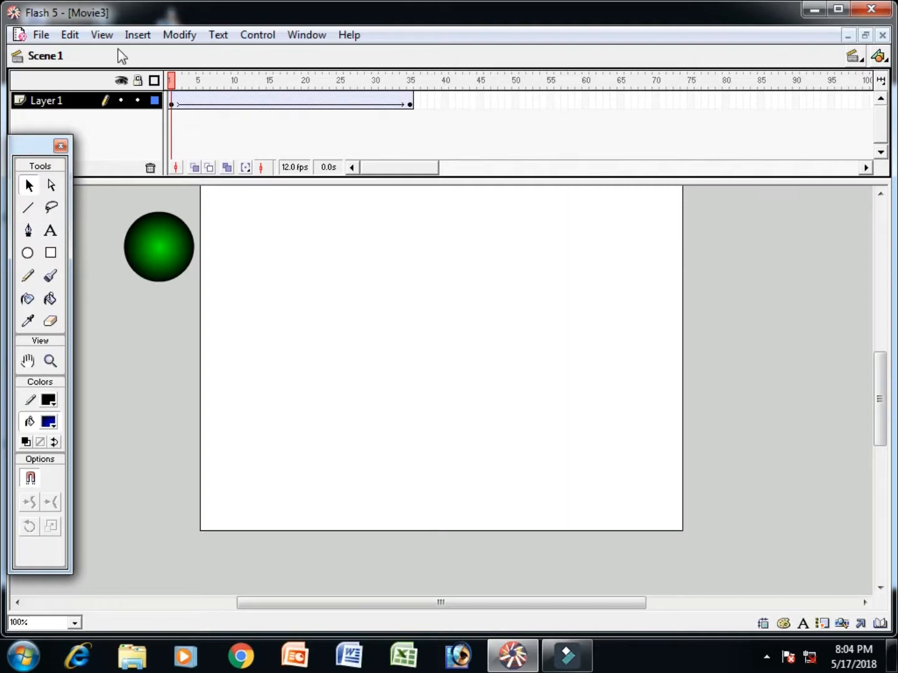
Go to the last scene of the movie and show its frame 20
left_click(102, 35)
mouse_move(126, 57)
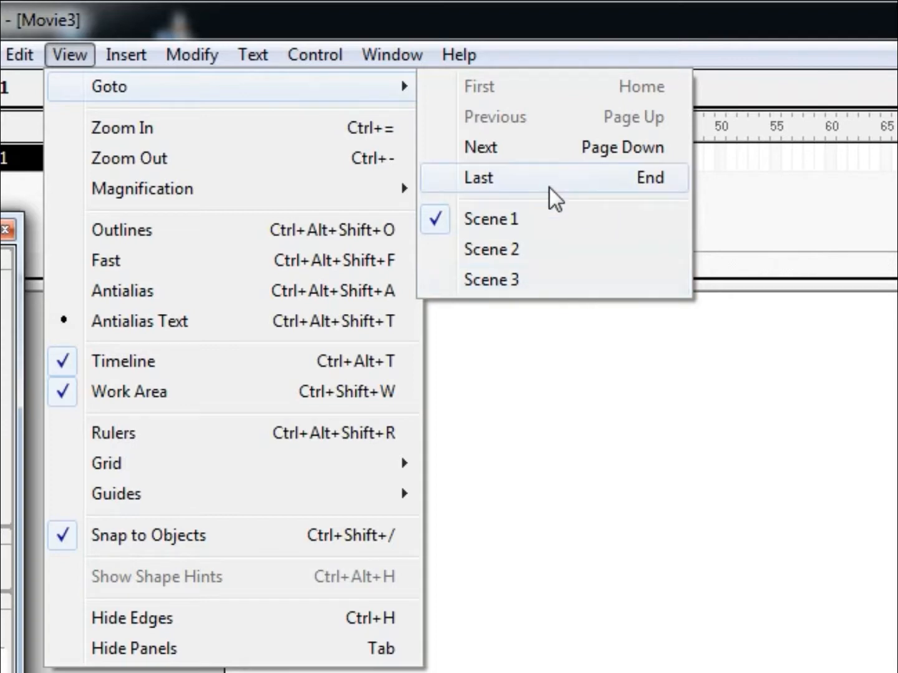
left_click(531, 179)
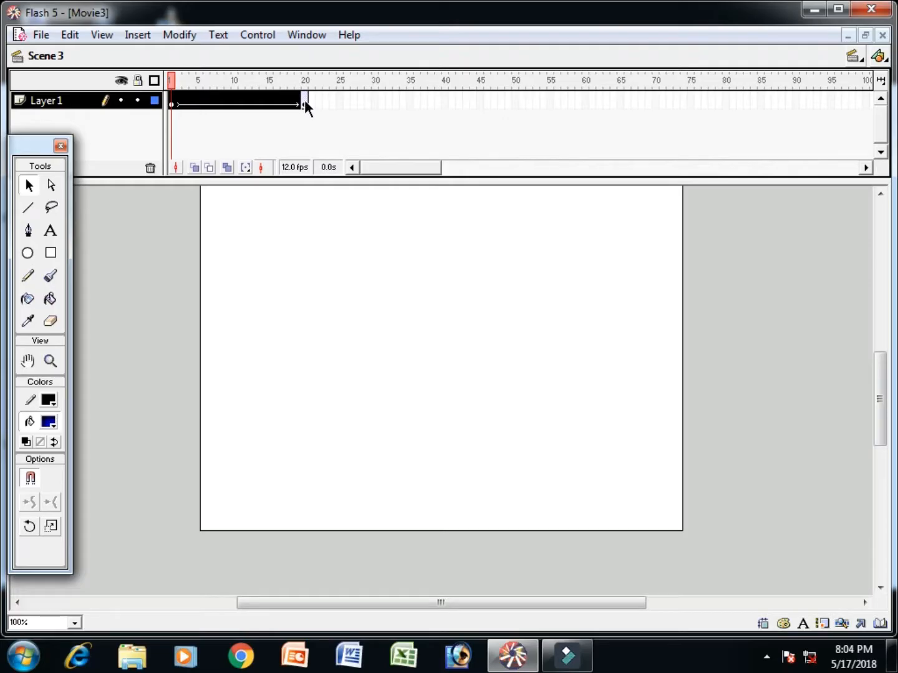
left_click(305, 103)
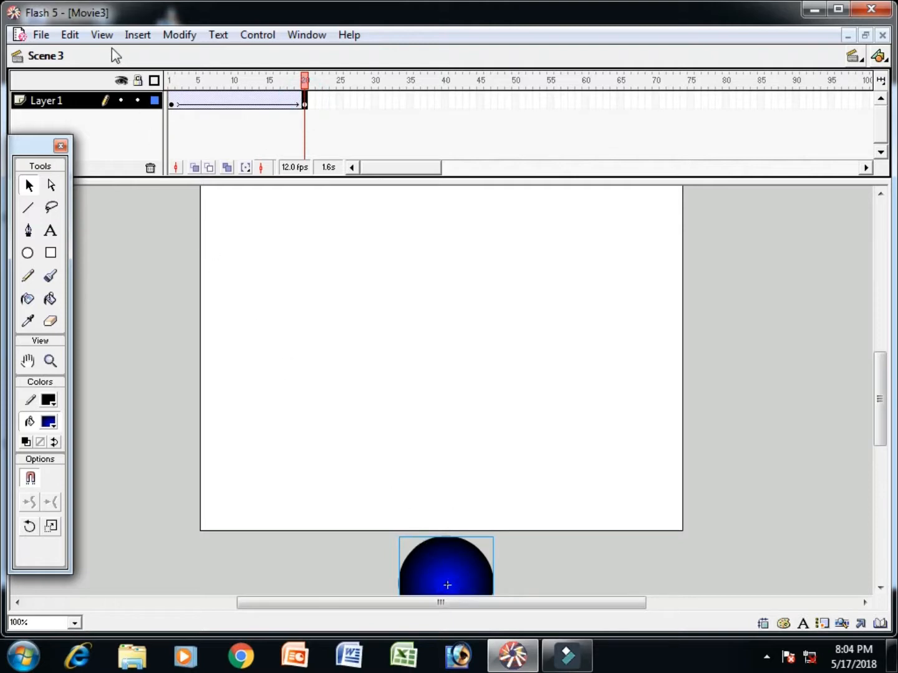
Zoom in on the stage by two levels and zoom back out by two levels
left_click(102, 34)
mouse_move(128, 56)
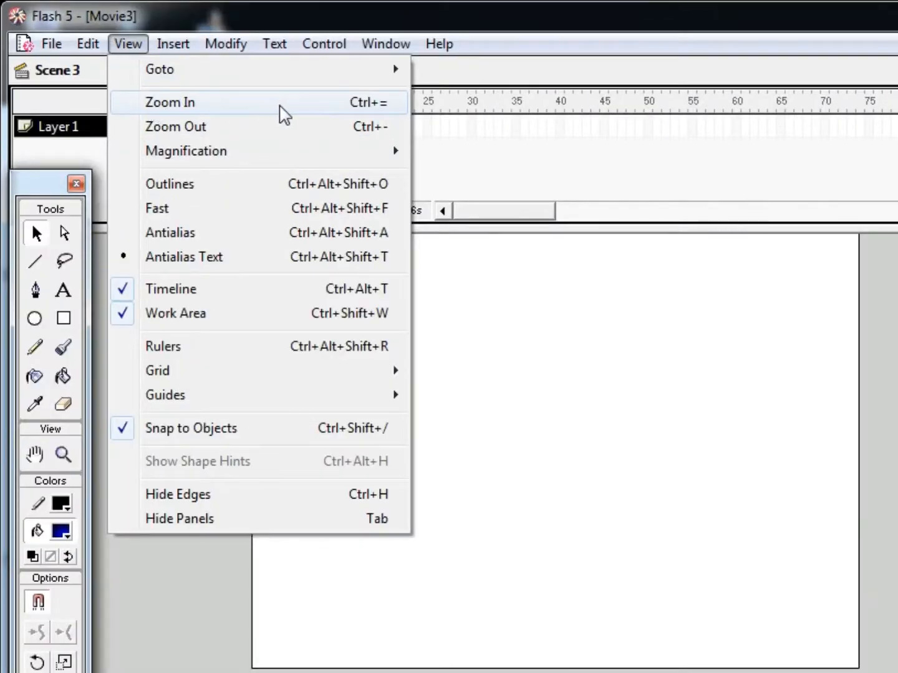
left_click(284, 114)
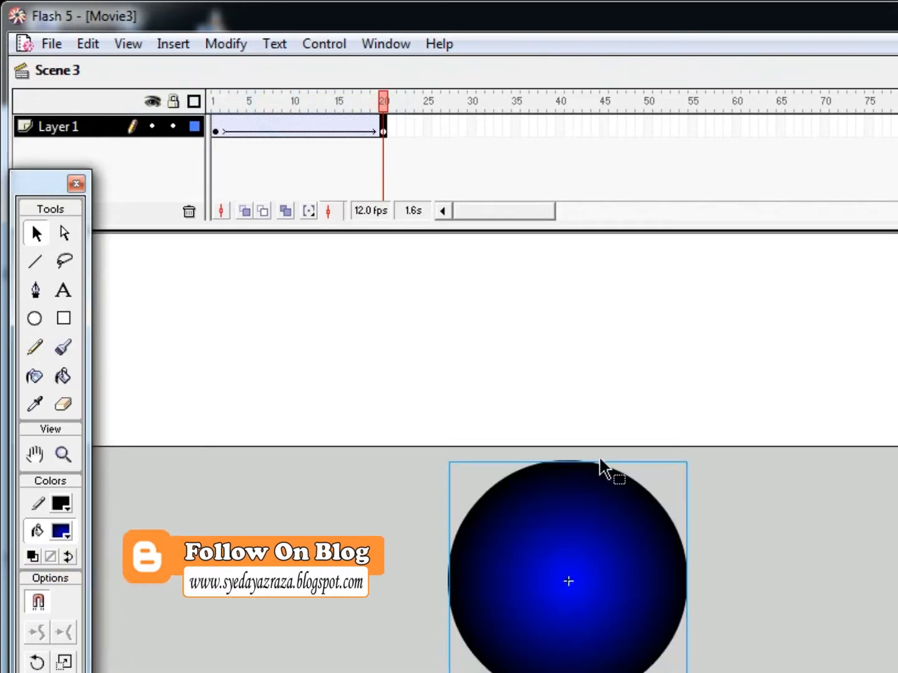
left_click(129, 44)
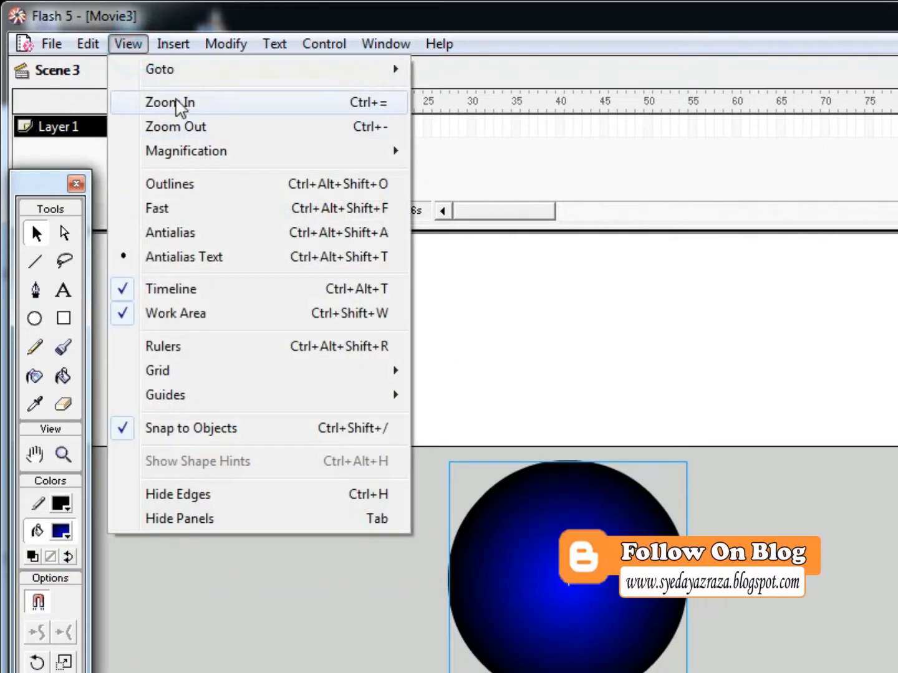
left_click(179, 103)
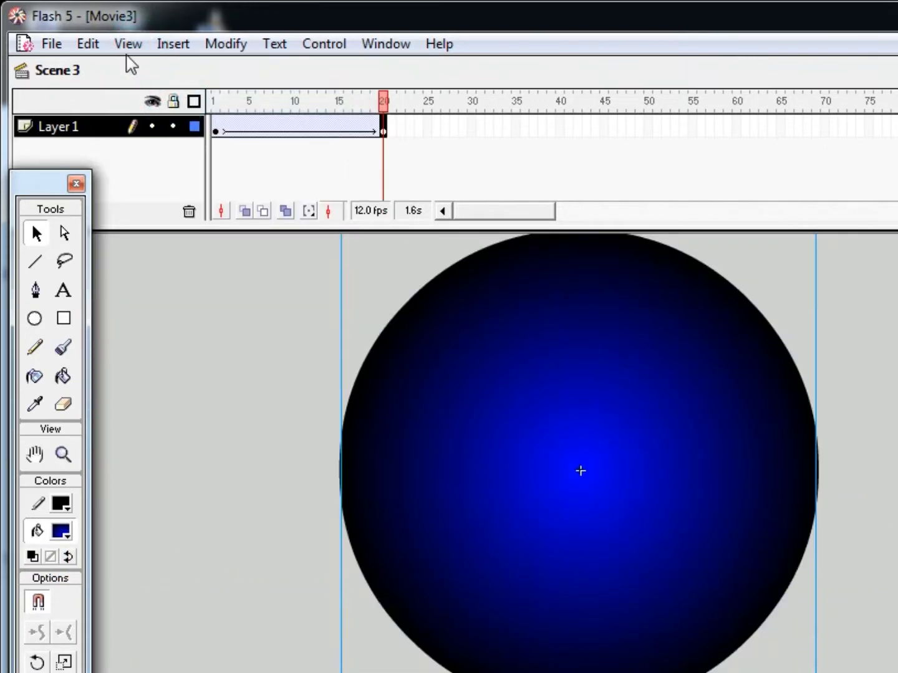
left_click(128, 43)
left_click(168, 128)
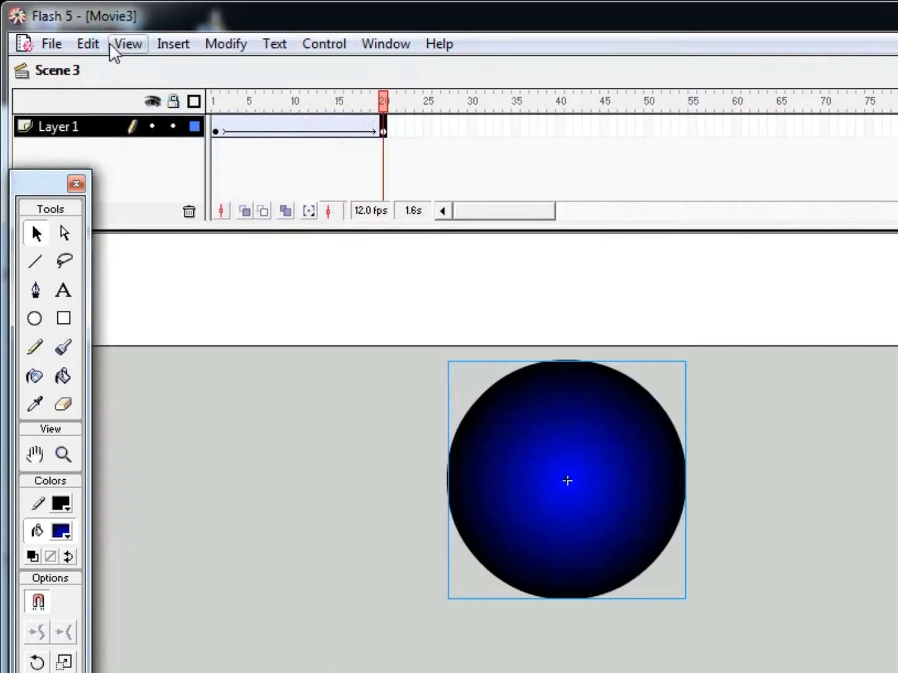
left_click(127, 43)
left_click(179, 129)
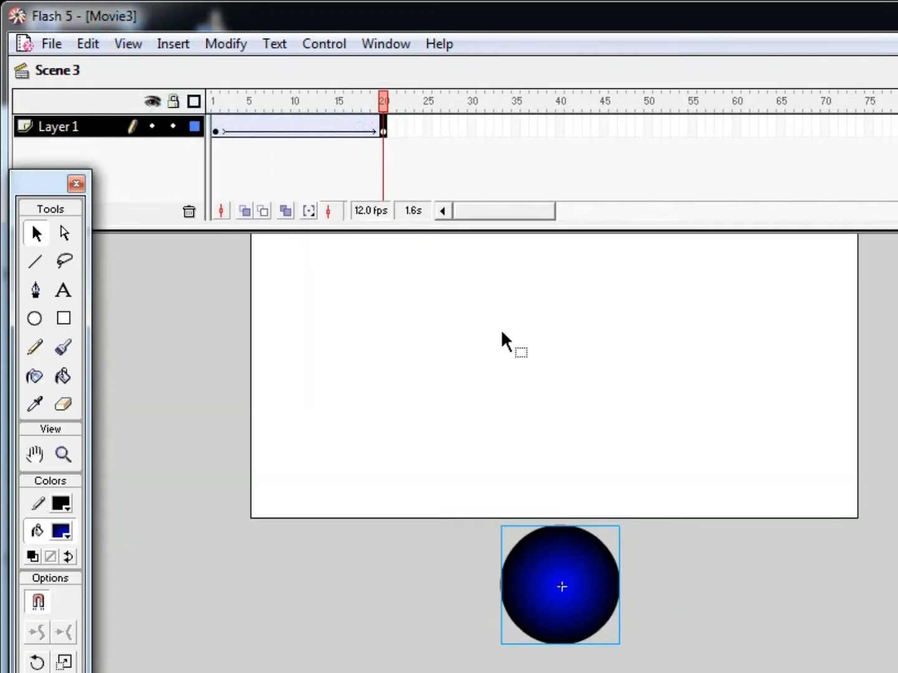
View the stage at 200% and 25% magnification, and return it to 100%
left_click(129, 49)
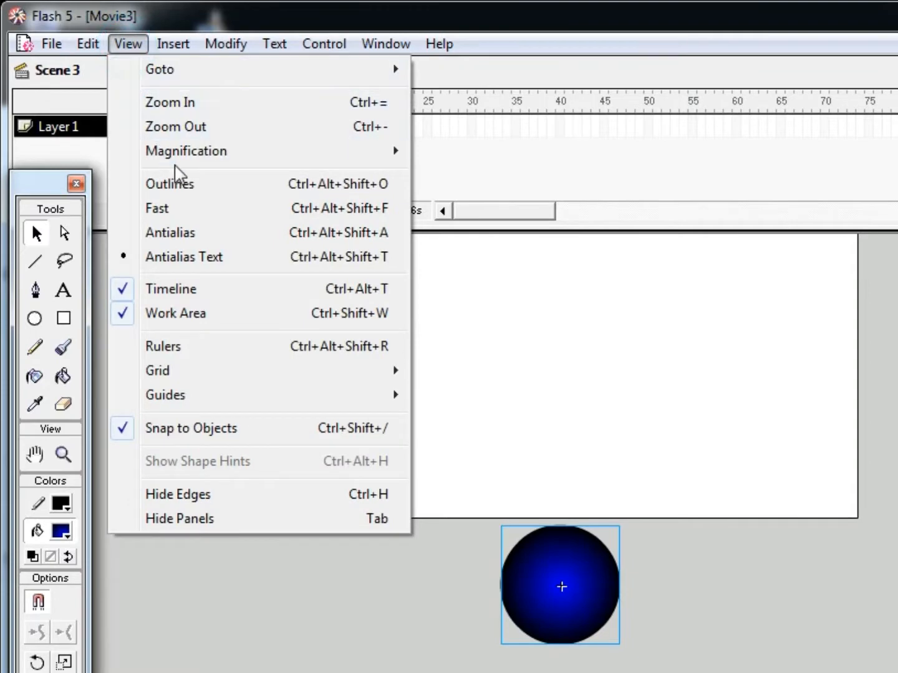
mouse_move(200, 160)
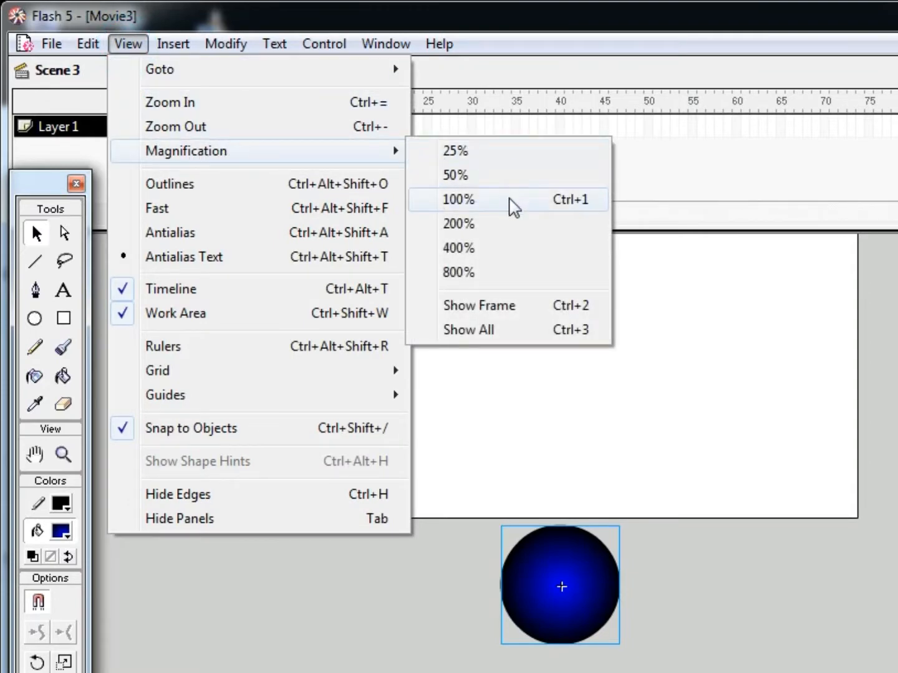
left_click(497, 229)
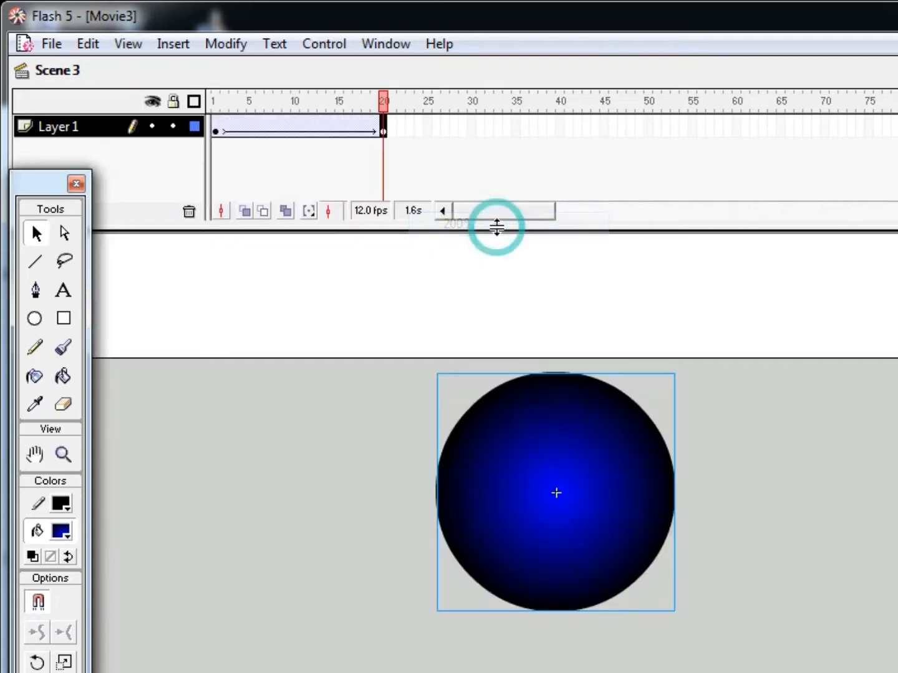
left_click(126, 44)
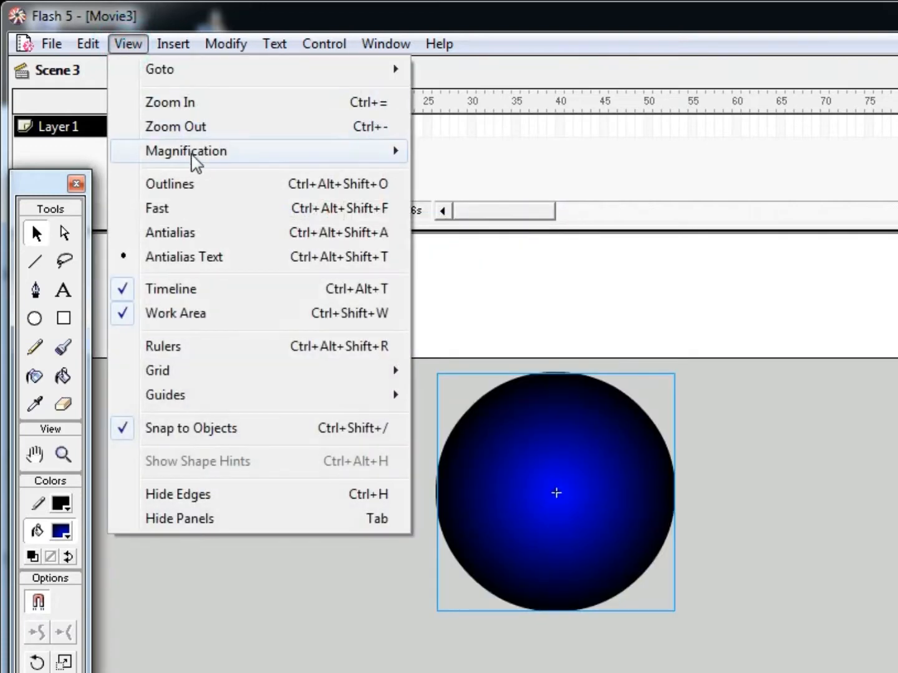
mouse_move(307, 160)
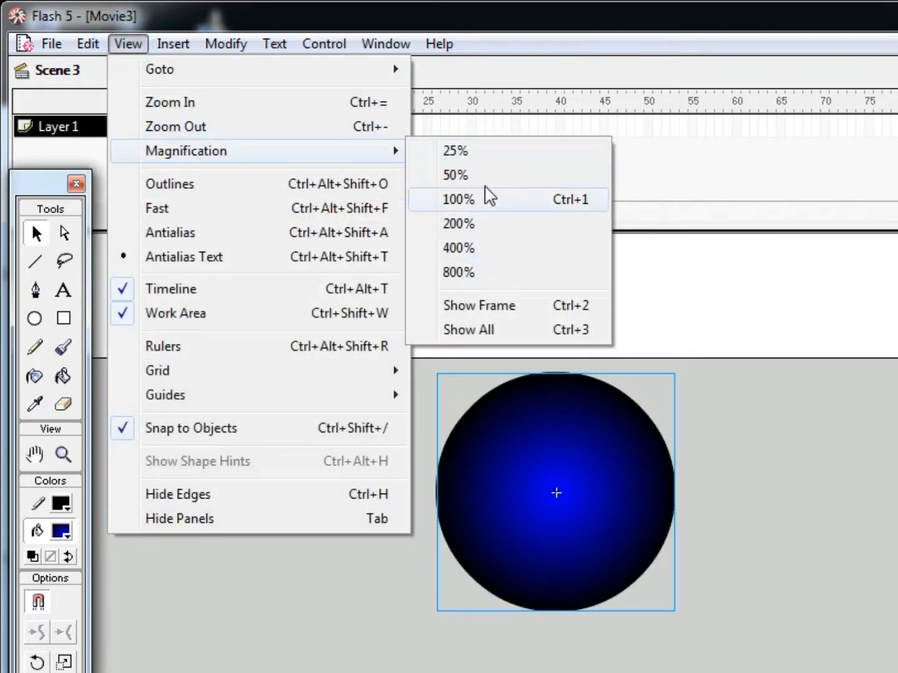
left_click(493, 154)
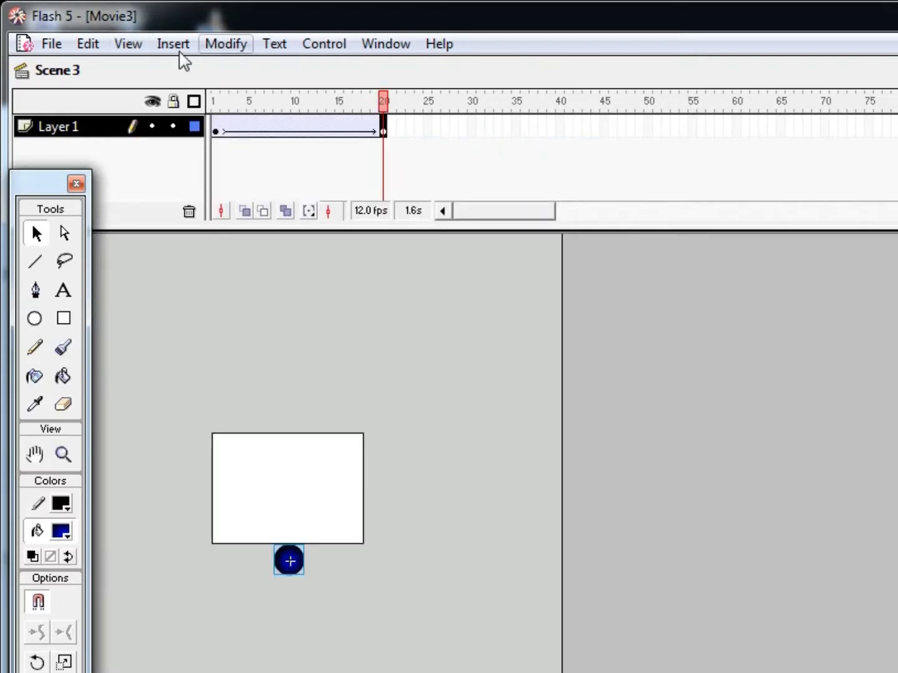
left_click(132, 46)
mouse_move(382, 162)
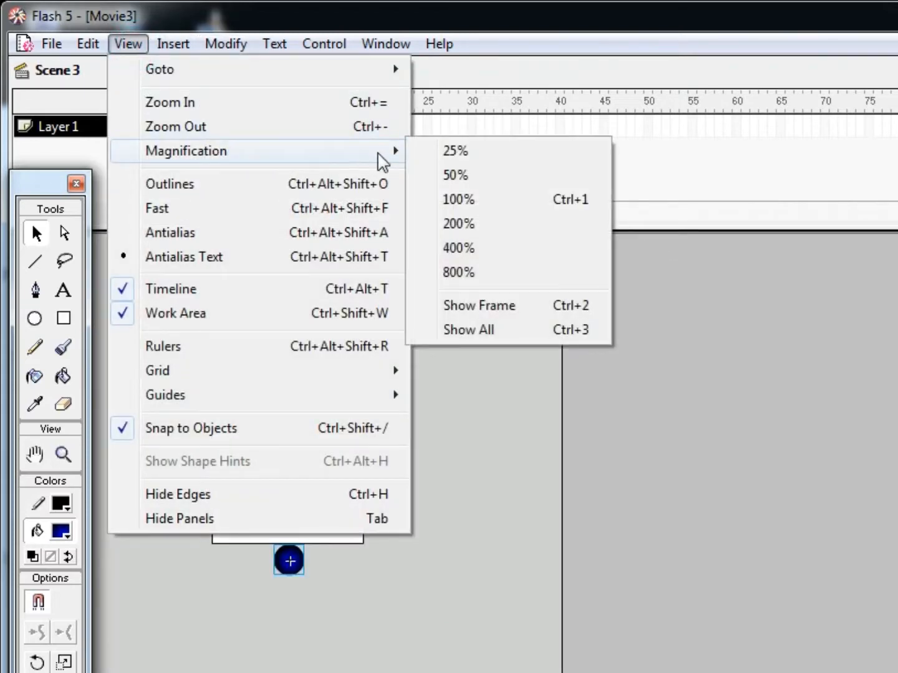
left_click(447, 199)
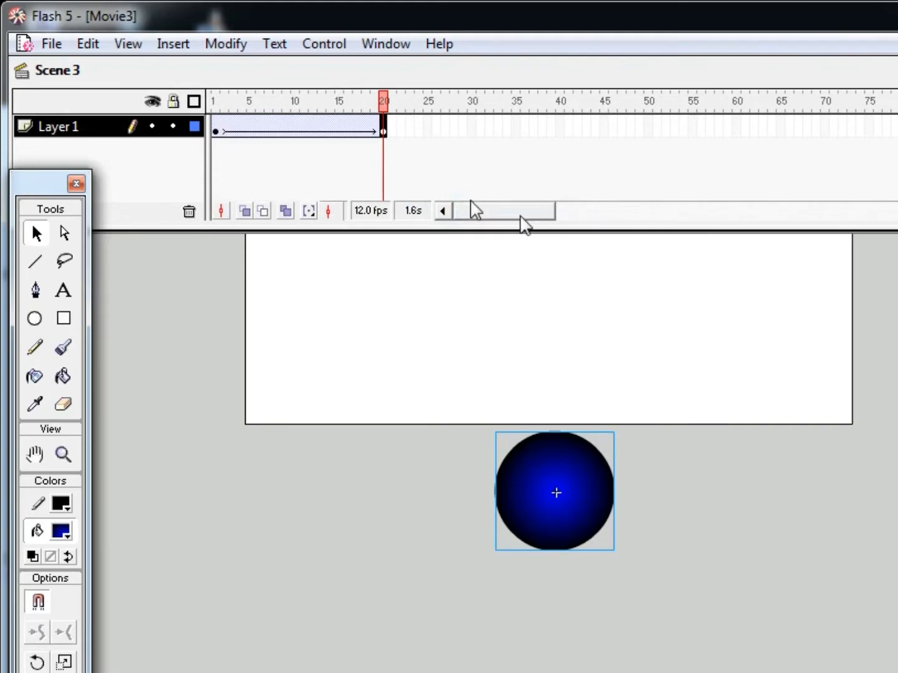
Close the three-scene movie without saving it and create a new movie
scroll(345, 226, "up", 3)
left_click(121, 47)
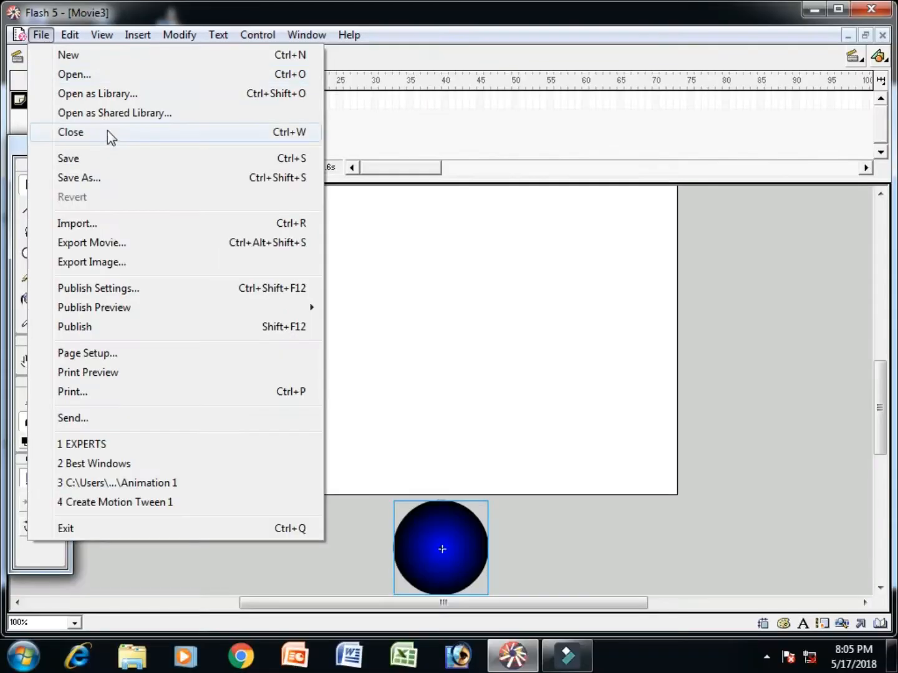
left_click(111, 135)
left_click(482, 365)
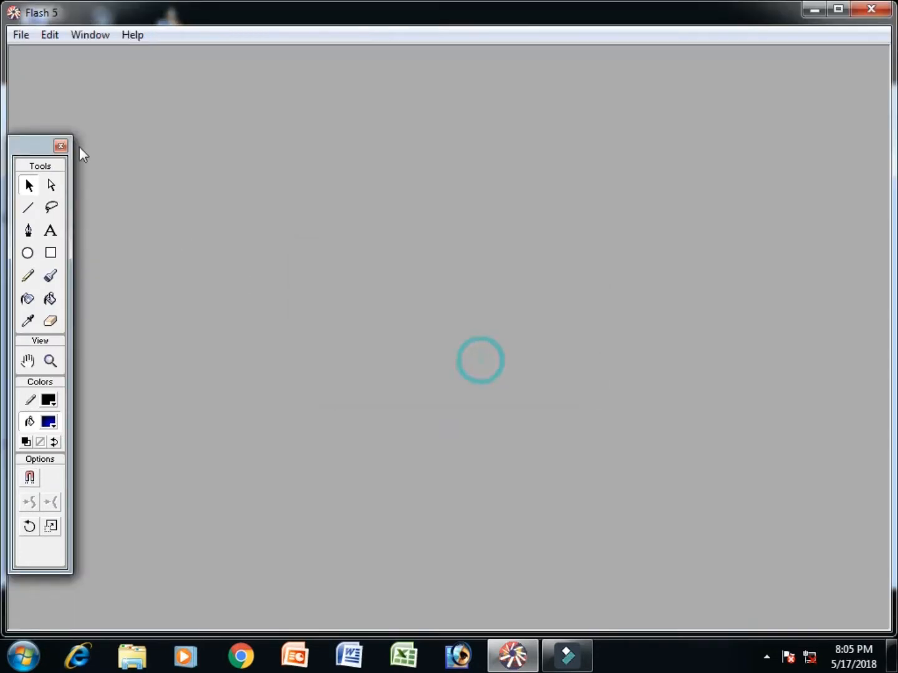
left_click(25, 38)
left_click(45, 54)
Draw a large circle with a red radial gradient fill and a green outline near the middle of the stage
left_click(28, 254)
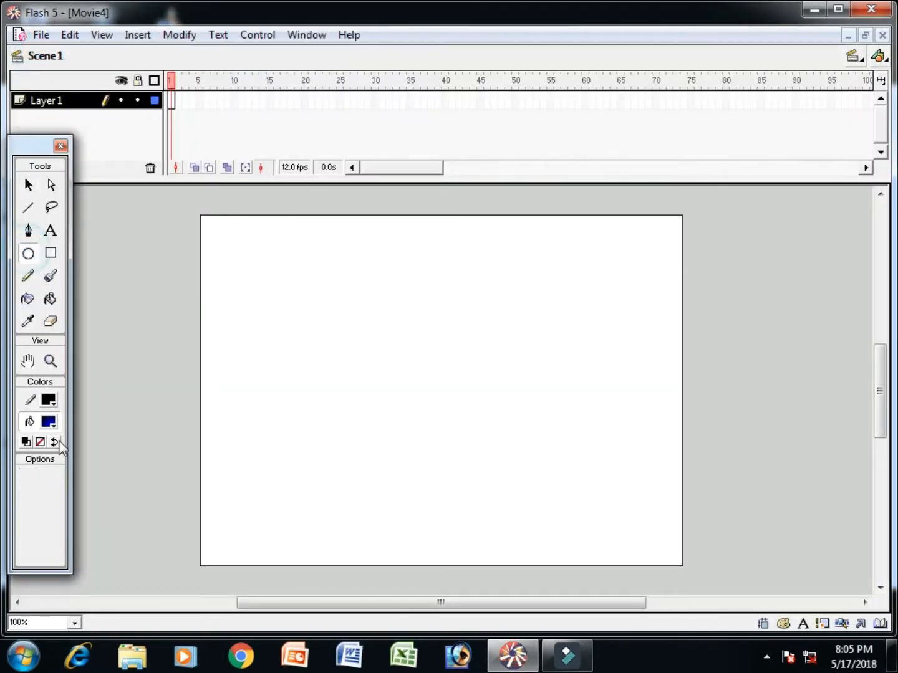
left_click(48, 422)
left_click(61, 564)
left_click(48, 400)
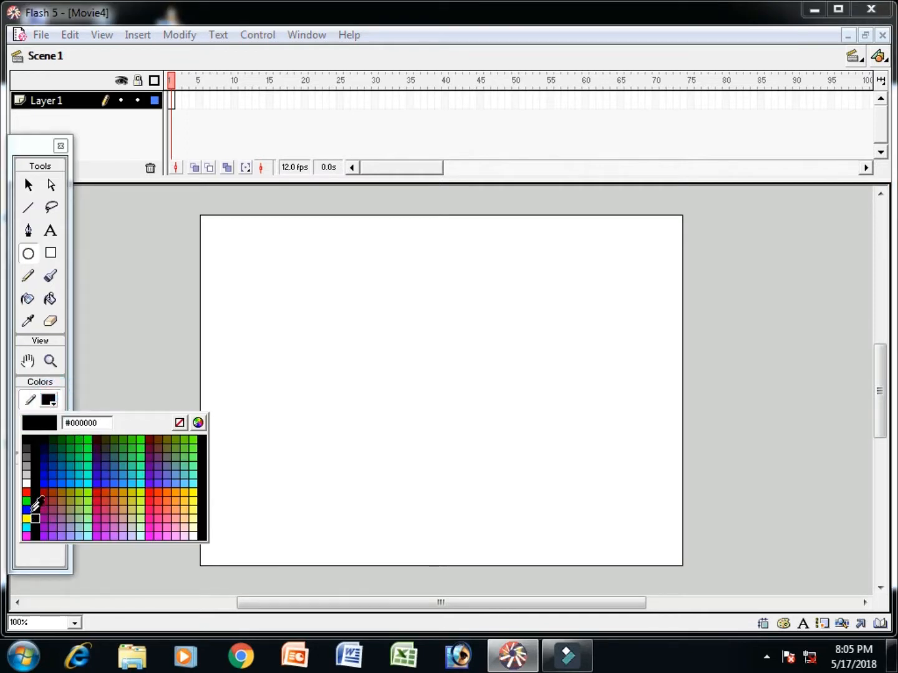
left_click(90, 440)
left_click_drag(378, 314, 543, 480)
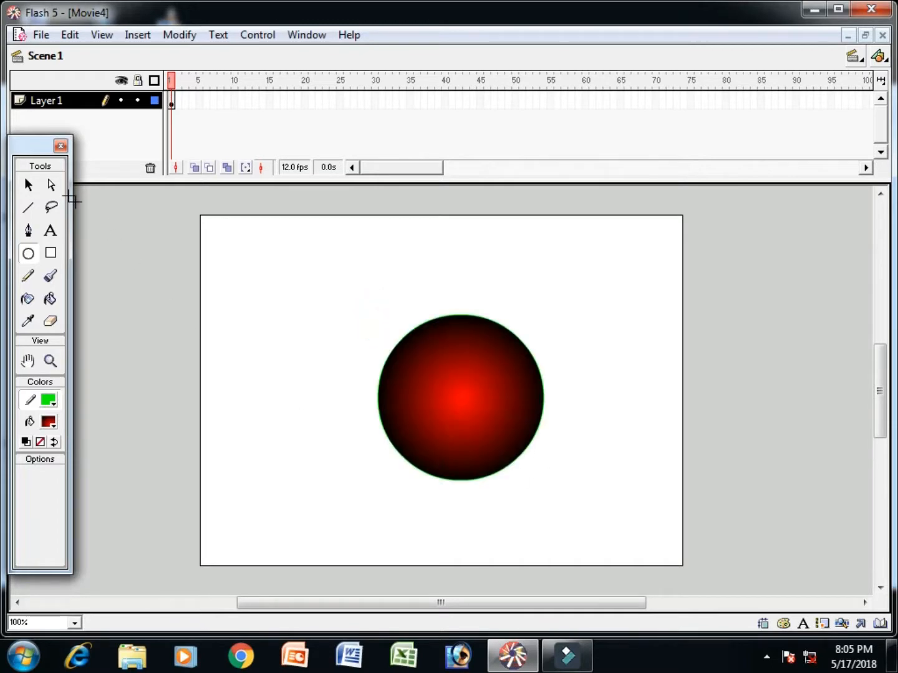
Check the circle's selection in the normal display and switch the stage to Outlines display to compare it
left_click(29, 184)
mouse_move(329, 252)
left_mouse_down()
mouse_move(514, 455)
mouse_move(627, 543)
left_mouse_up()
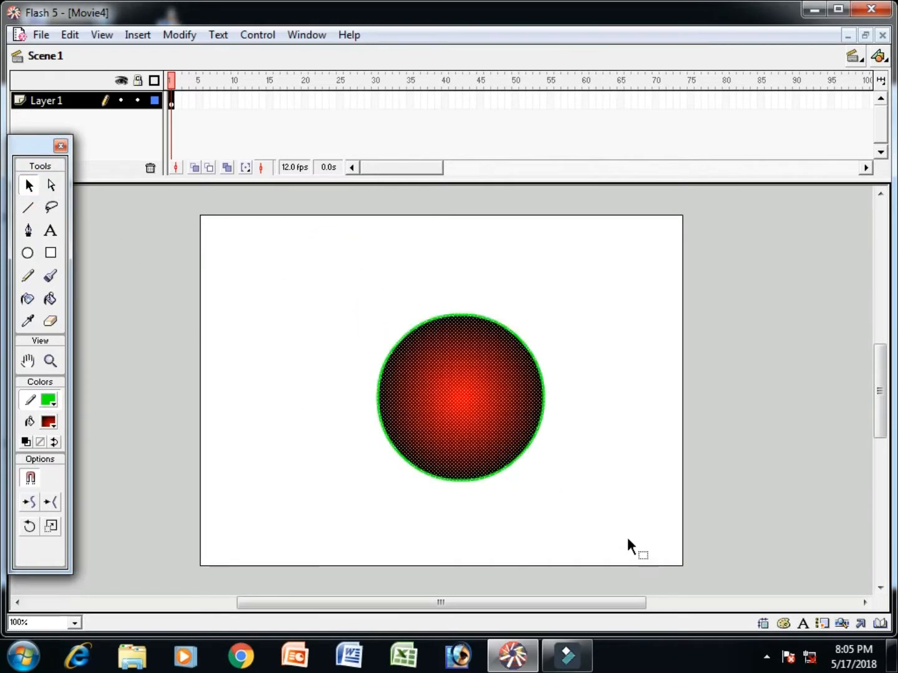
left_click(328, 284)
left_click(100, 34)
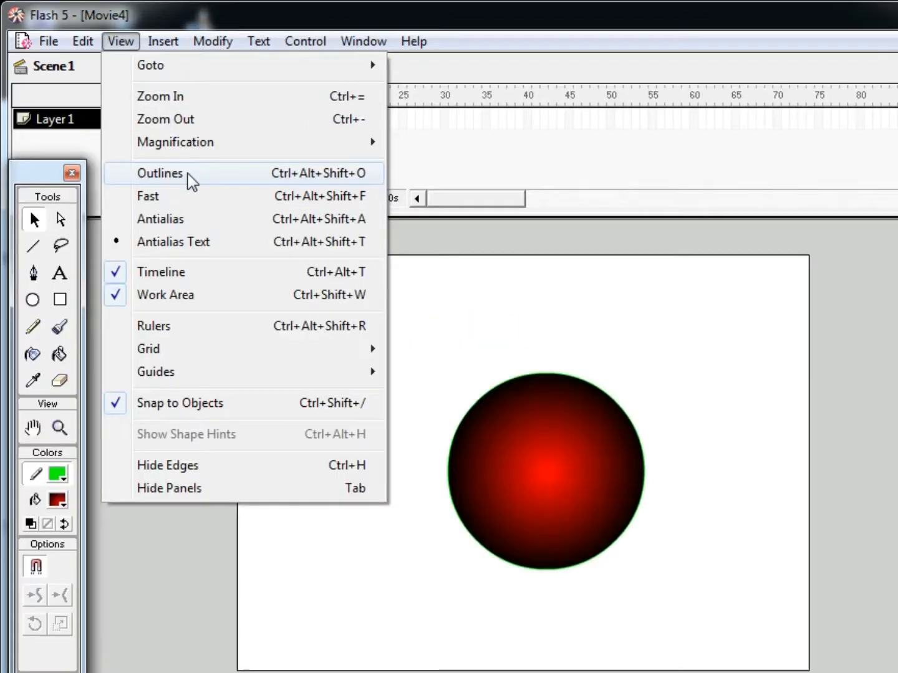
left_click(188, 174)
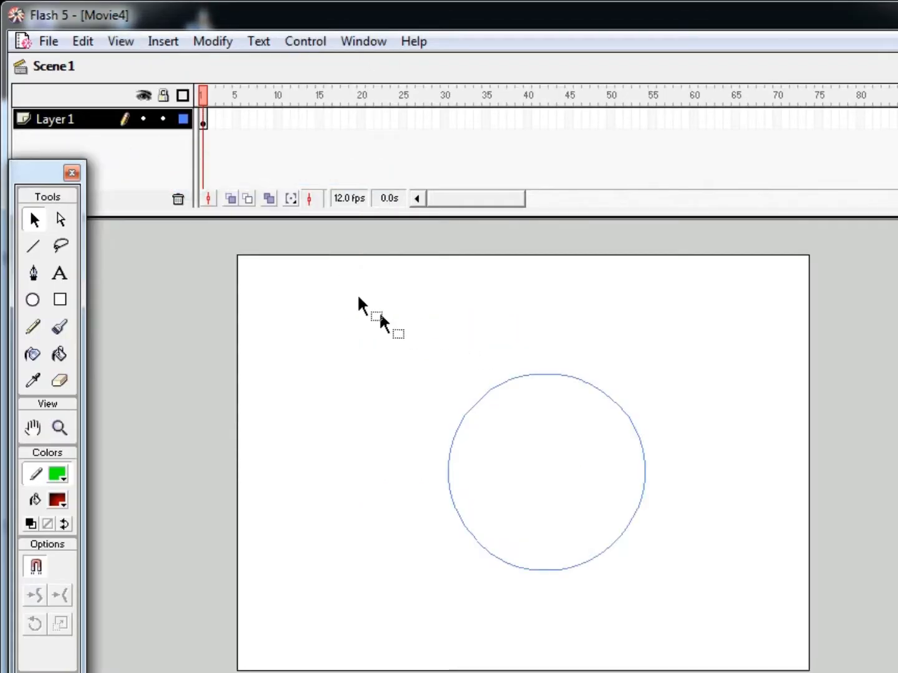
left_click_drag(340, 280, 784, 666)
left_click(735, 579)
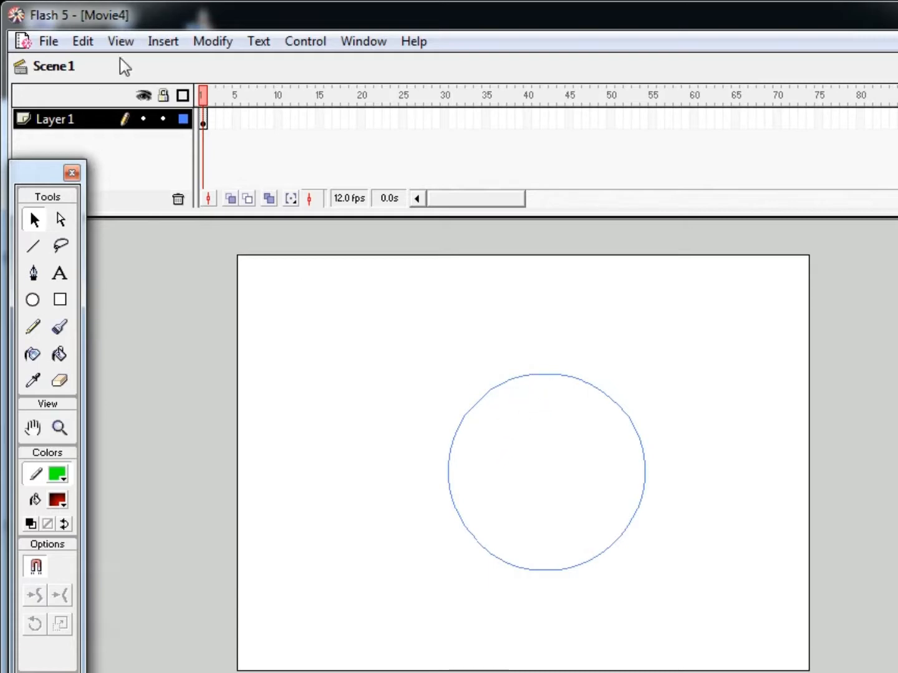
Switch the stage display to Fast and on to Antialias to compare the smoothness of the circle's edge
left_click(122, 42)
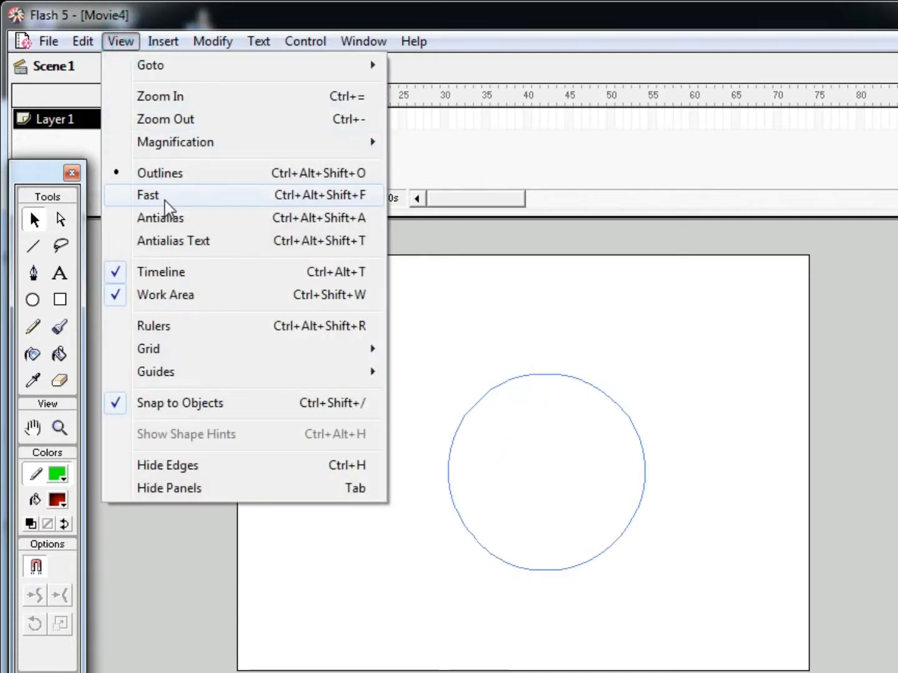
left_click(238, 196)
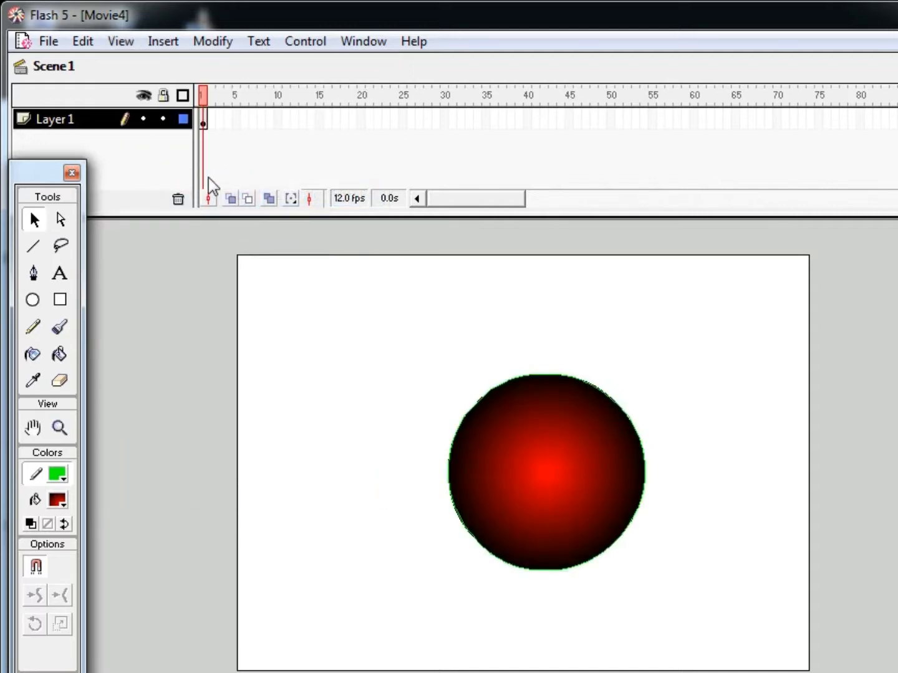
left_click(119, 41)
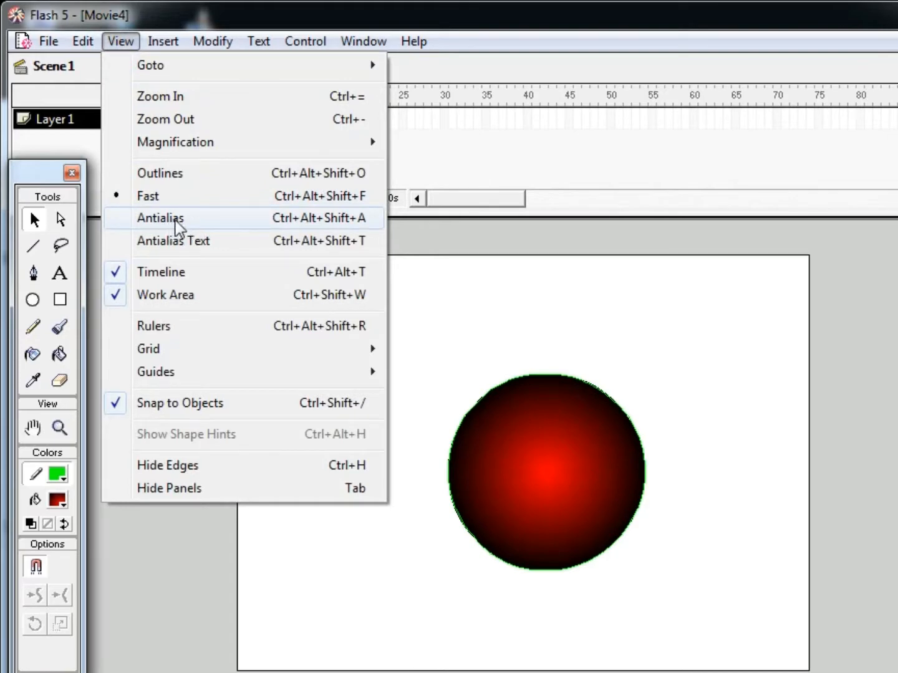
left_click(210, 220)
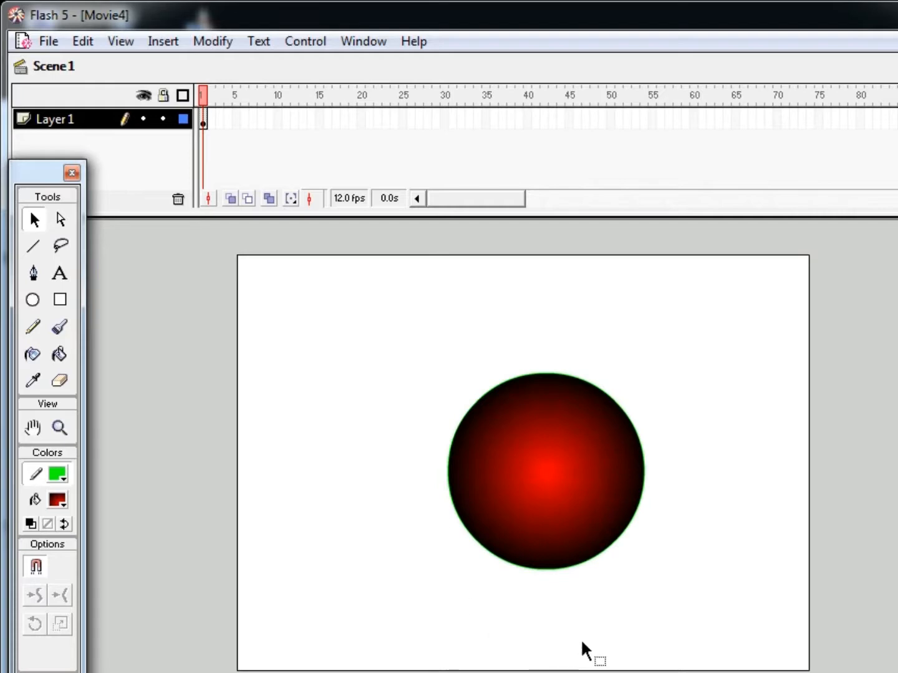
key("ctrl+a")
left_click(538, 579)
View the circle at 200% and 400% magnification, and return it to 200%
left_click(88, 672)
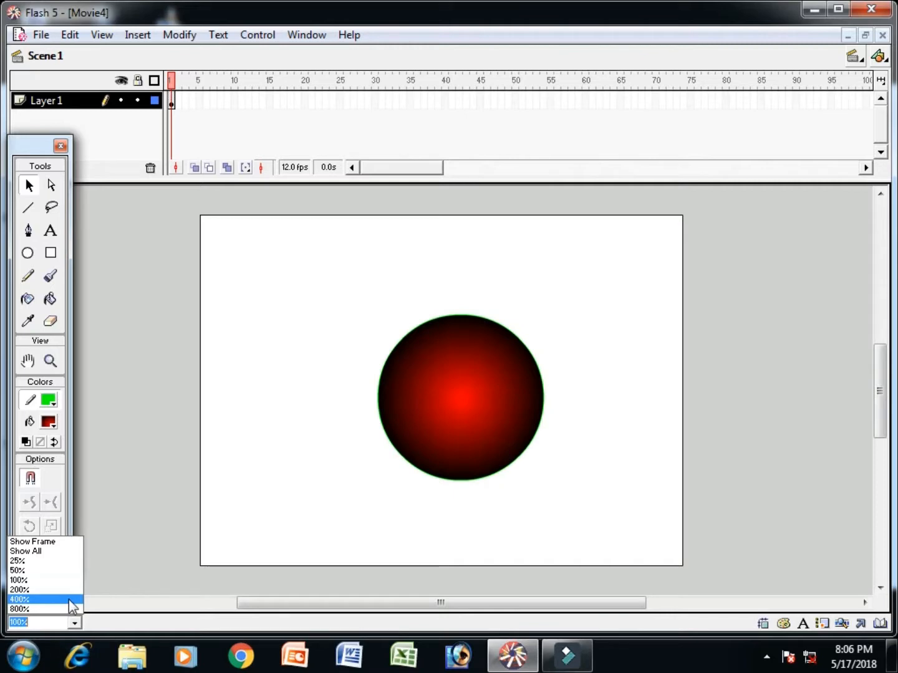
left_click(70, 590)
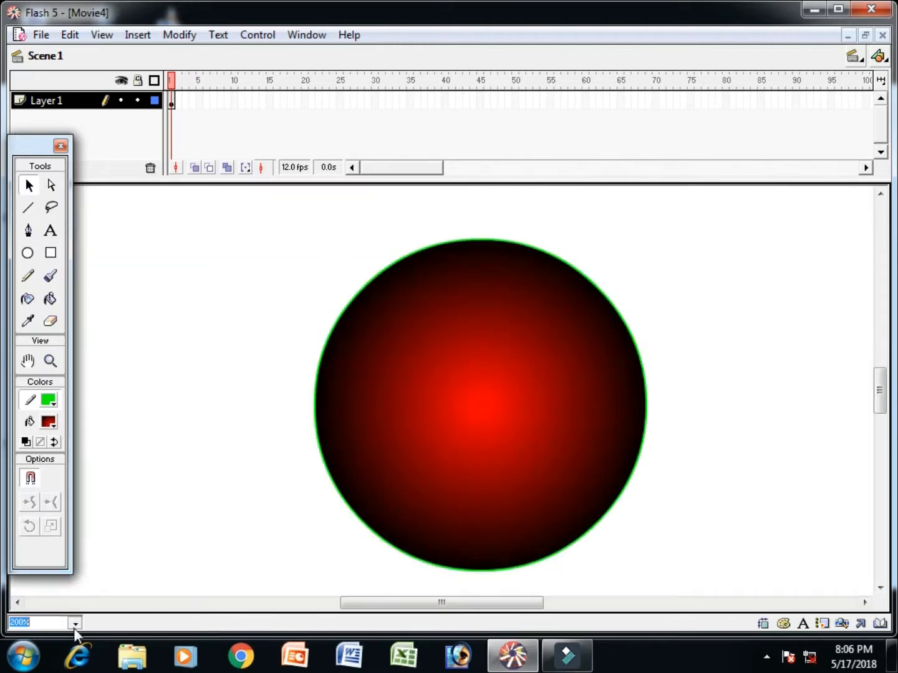
left_click(74, 622)
left_click(60, 602)
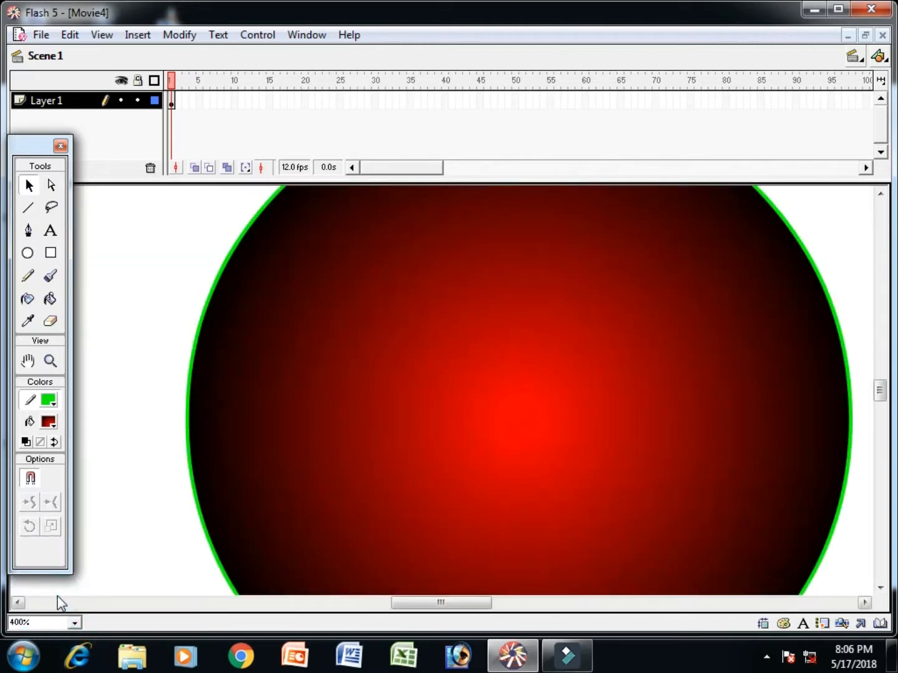
left_click(77, 623)
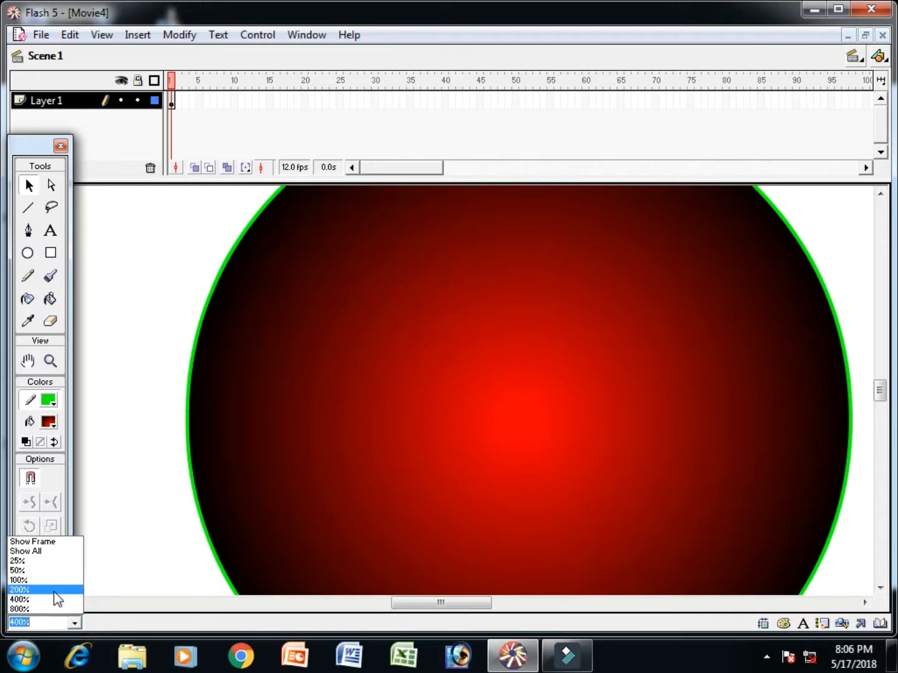
left_click(58, 590)
Compare the enlarged circle in Outlines, Fast and Antialias display, ending with Antialias Text
left_click(102, 35)
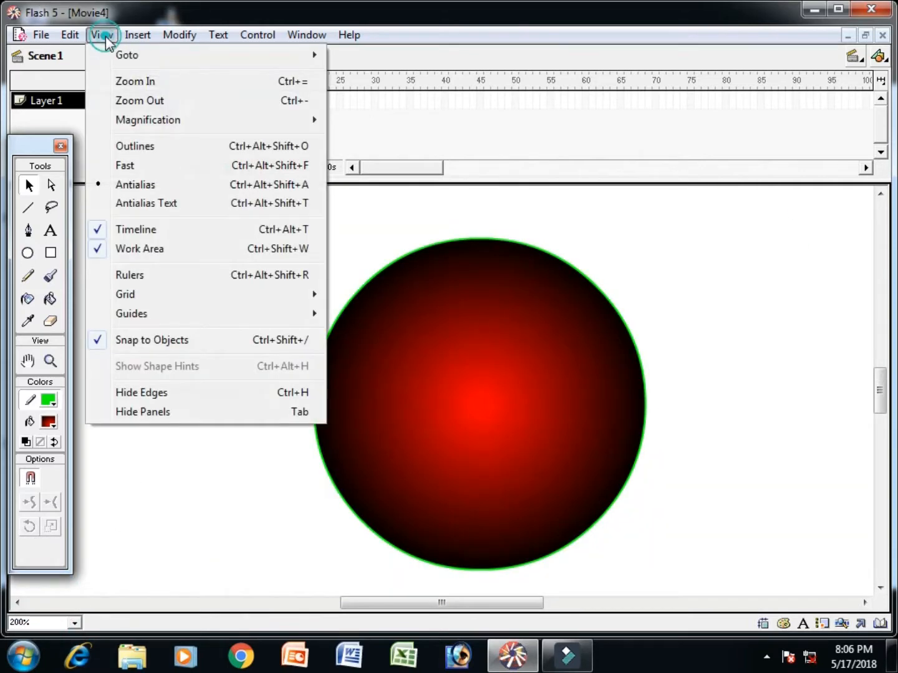
left_click(139, 144)
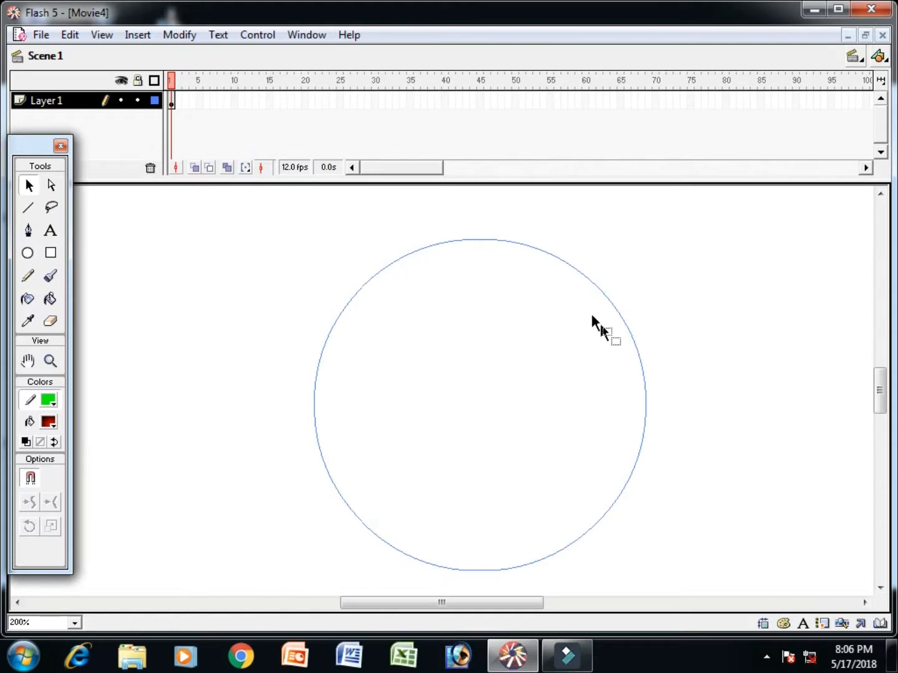
left_click(99, 36)
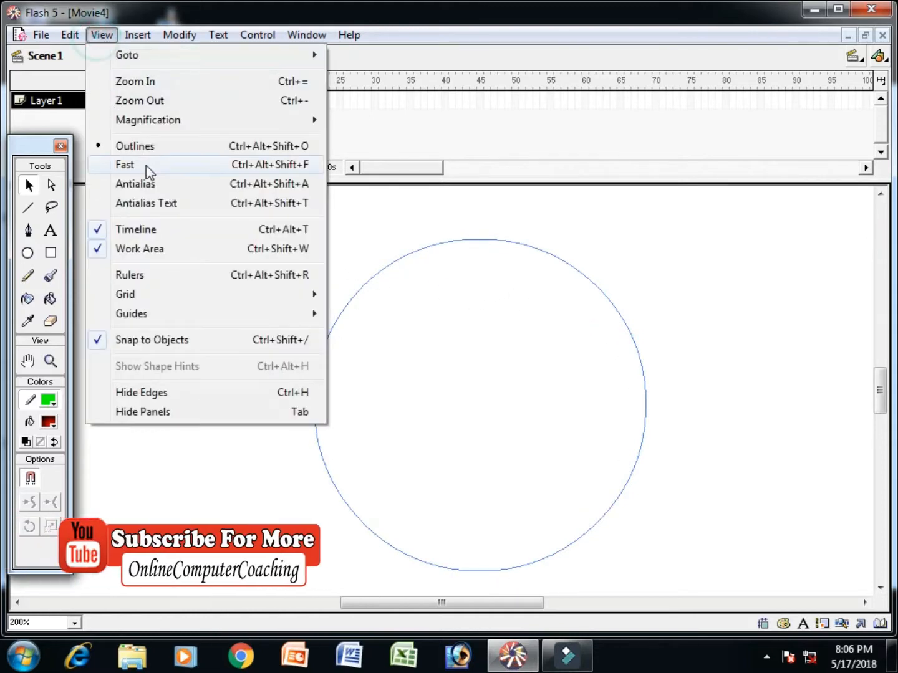
left_click(146, 166)
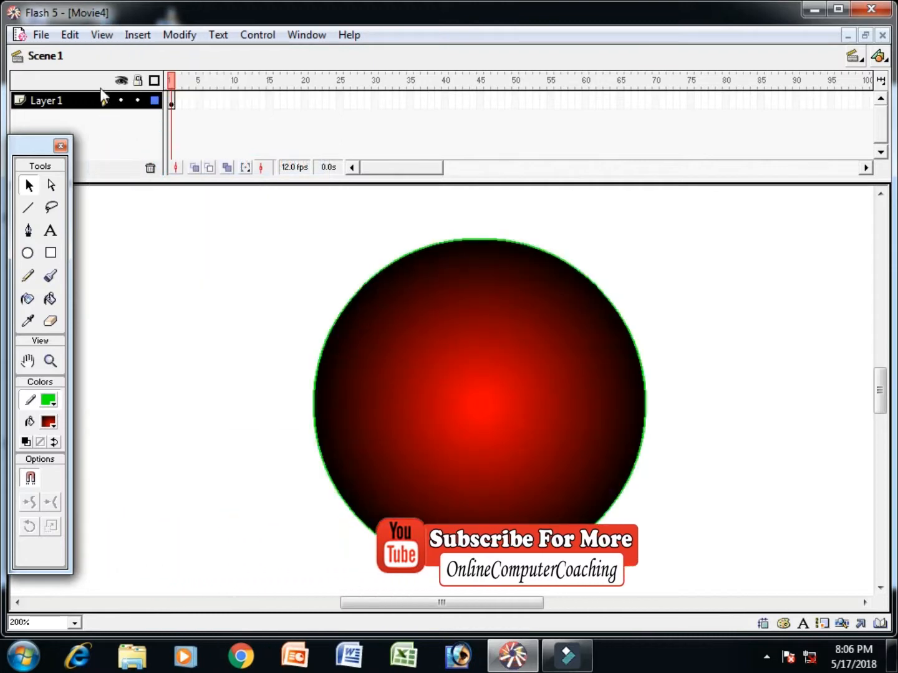
left_click(102, 35)
left_click(166, 185)
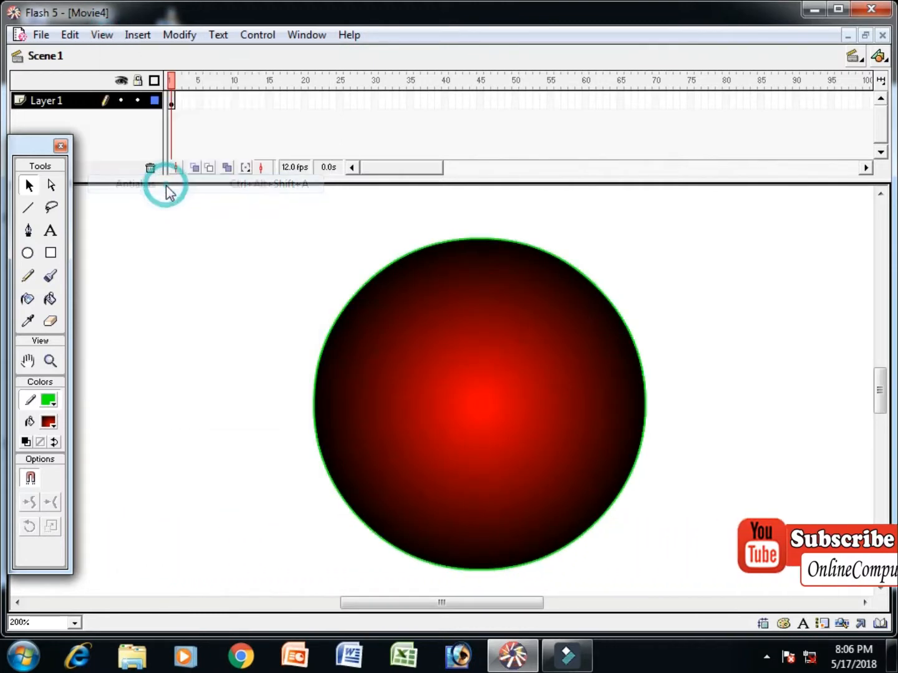
left_click(101, 36)
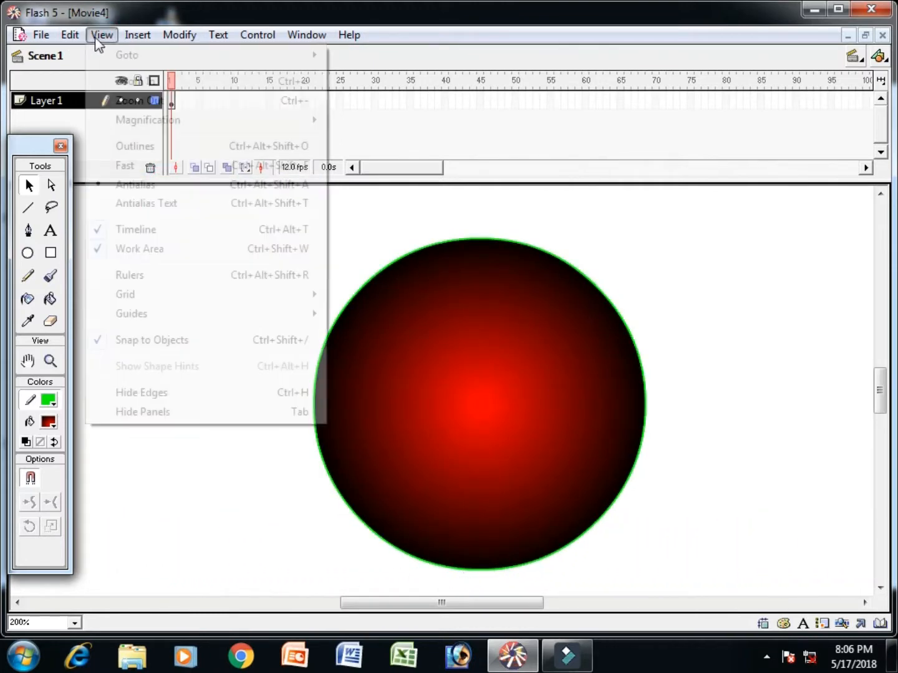
left_click(135, 205)
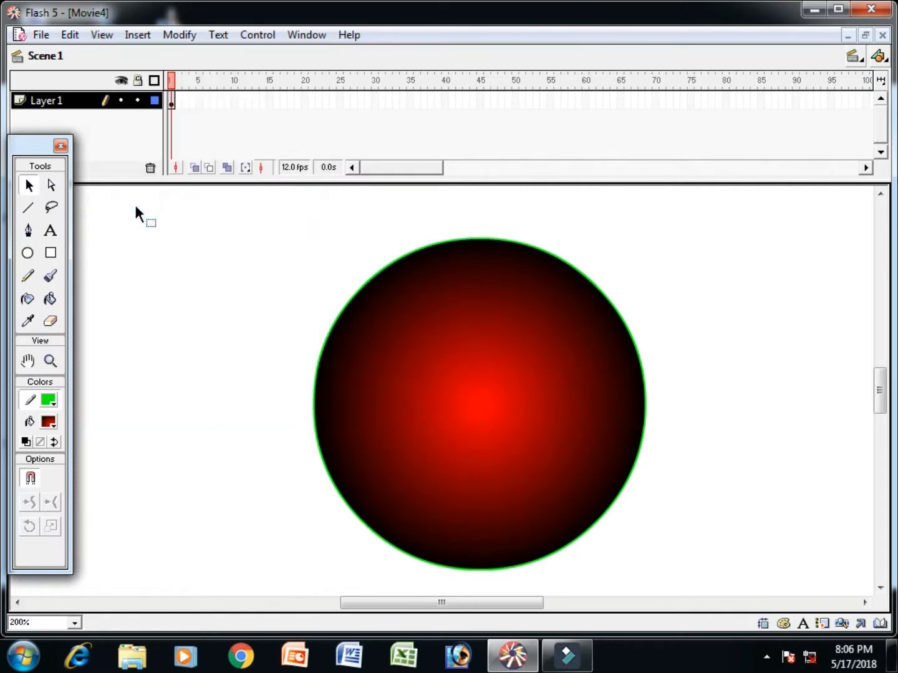
Return the stage magnification to 100%
left_click(102, 35)
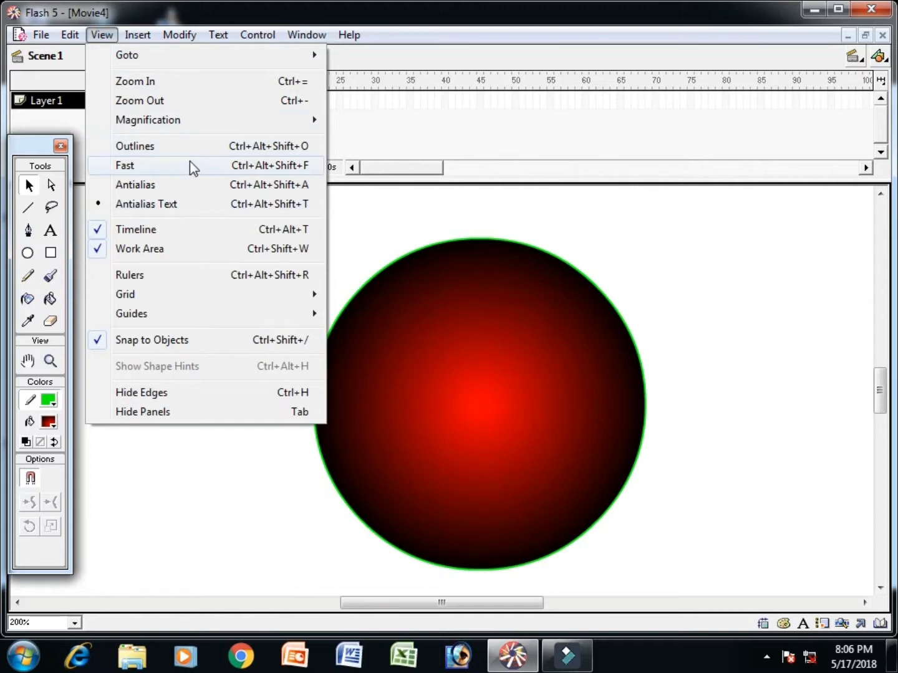
left_click(74, 622)
left_click(70, 580)
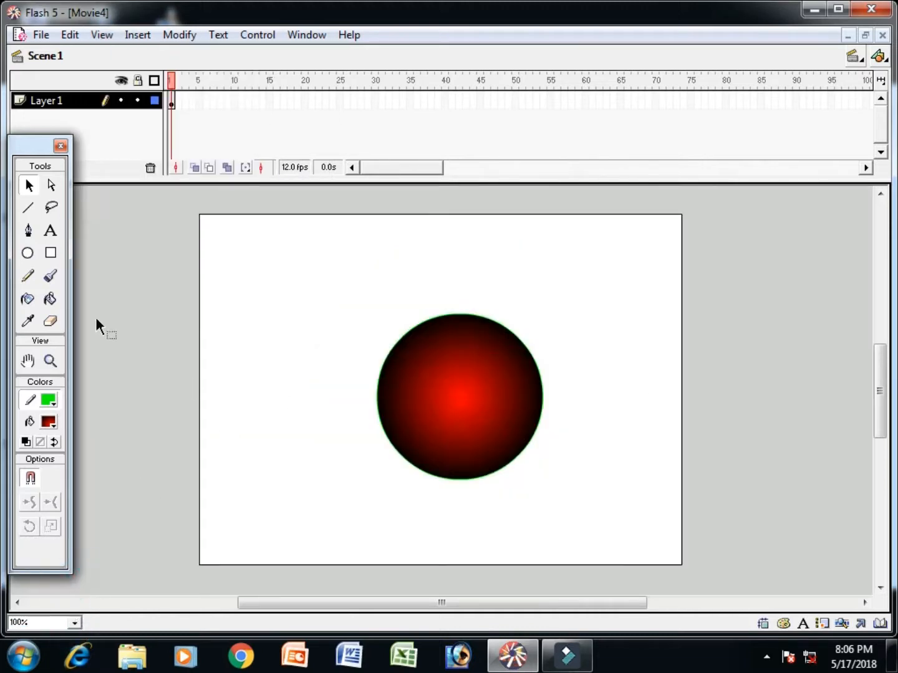
Hide the Timeline and show it again
left_click(103, 35)
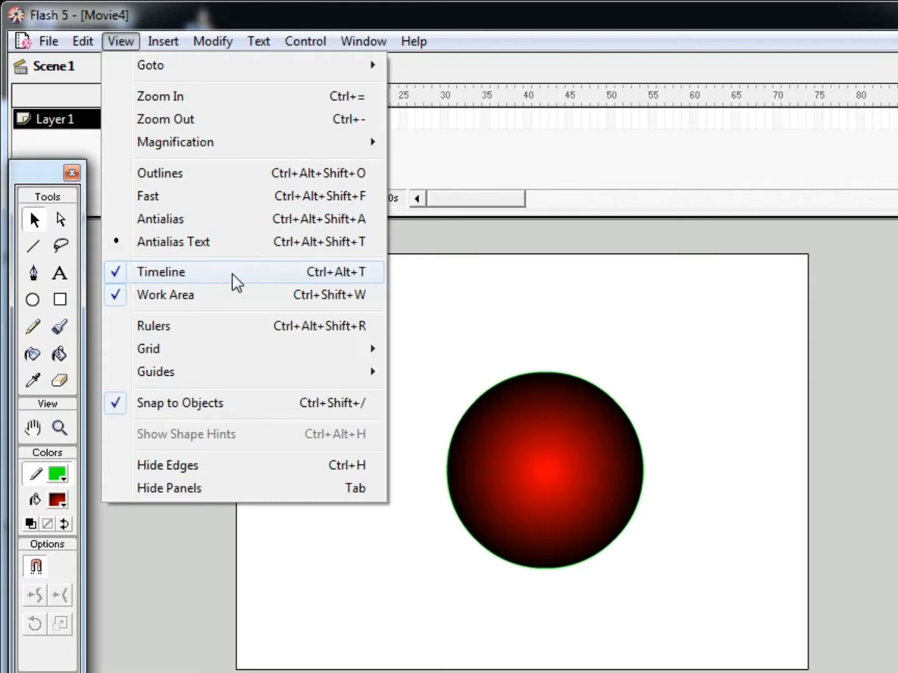
left_click(232, 274)
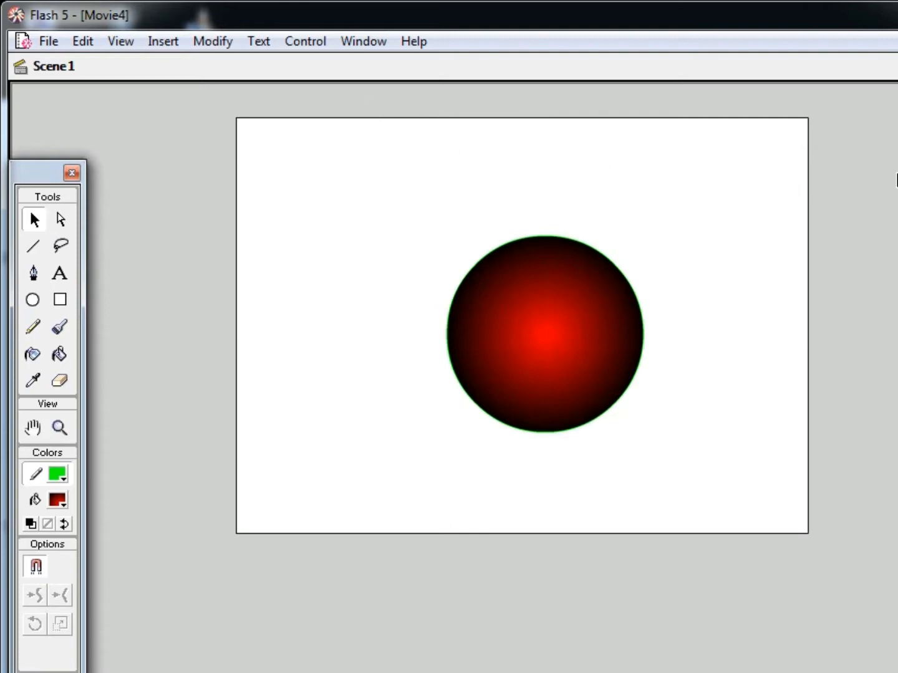
left_click(121, 41)
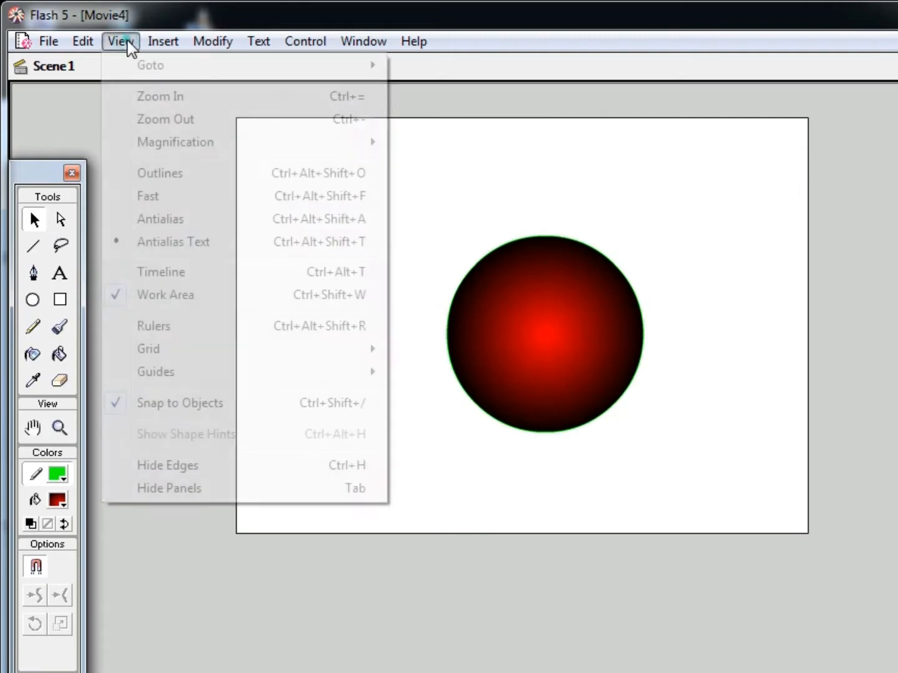
left_click(215, 278)
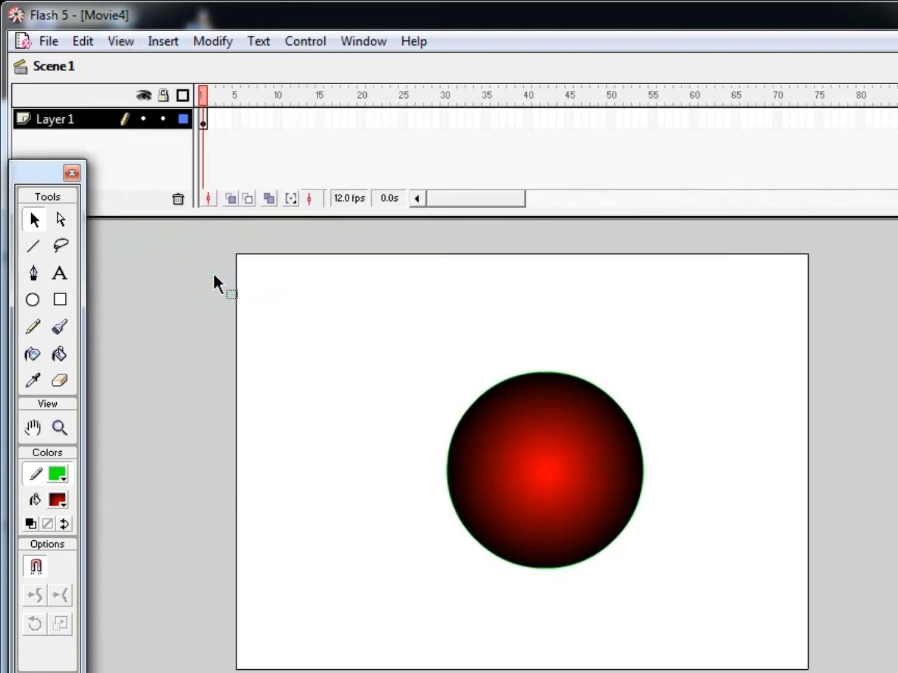
Hide the Work Area, move the Tools panel clear of the stage's left side, and show the Work Area again
left_click(153, 41)
mouse_move(121, 41)
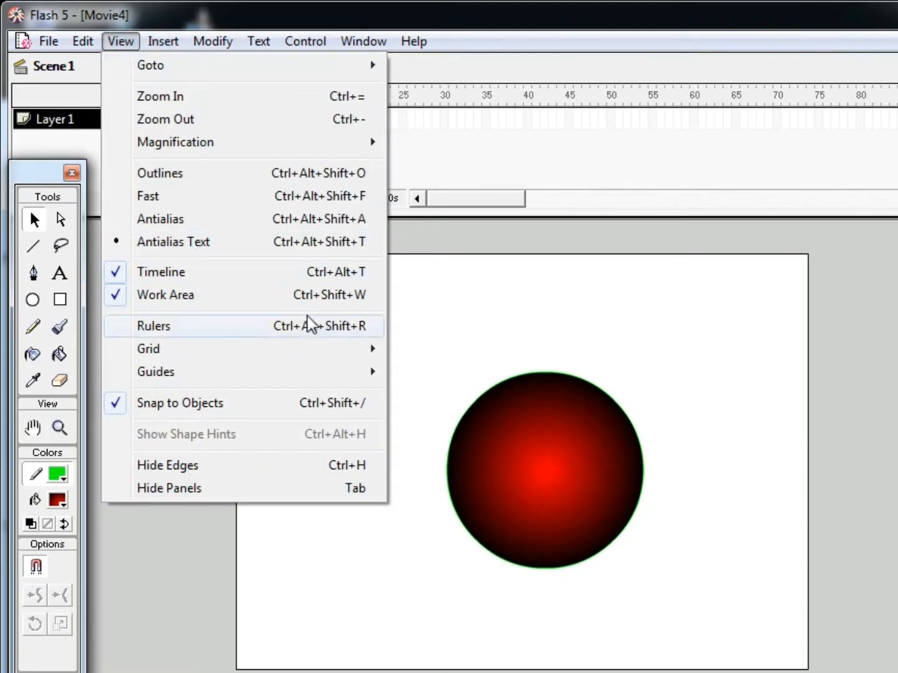
left_click(253, 296)
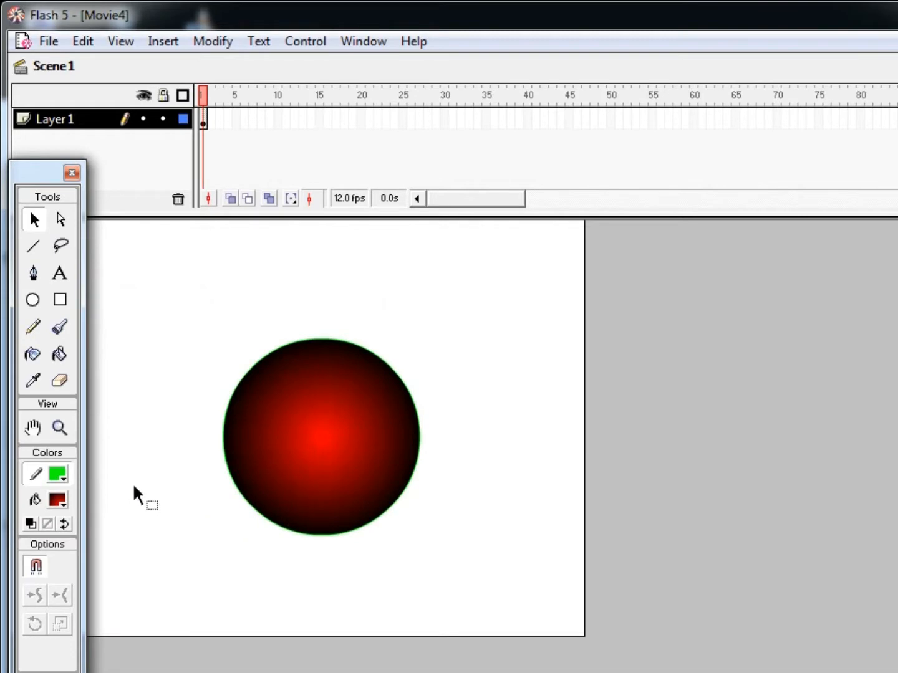
left_click_drag(34, 174, 744, 263)
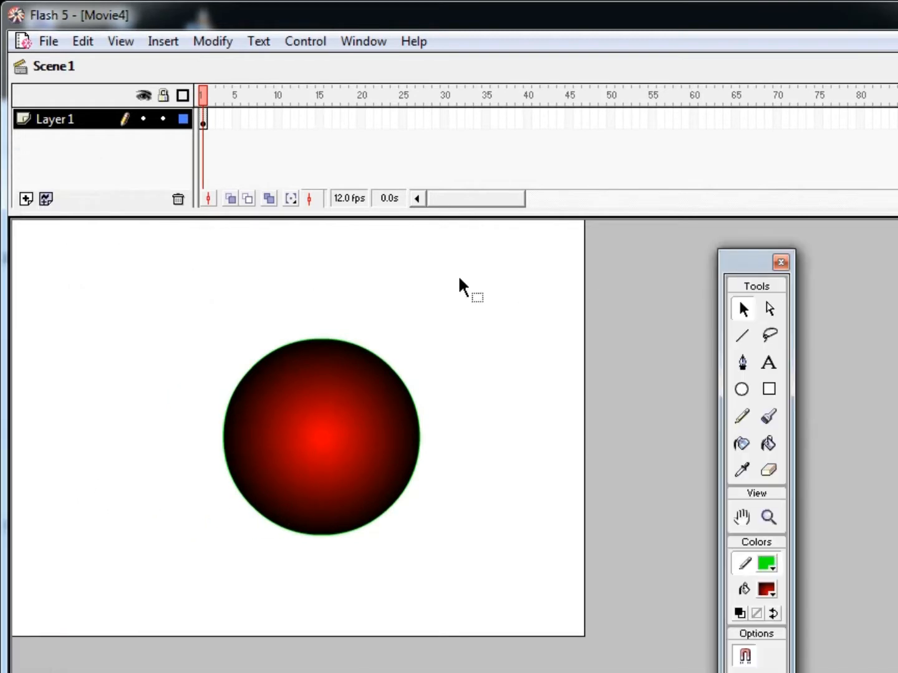
left_click(120, 41)
left_click(177, 295)
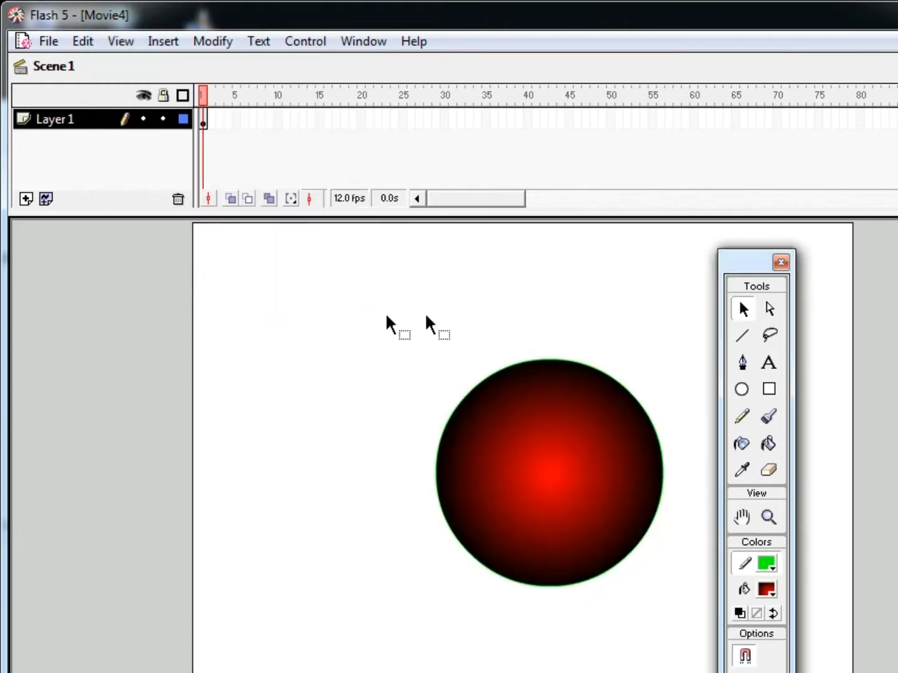
Show the rulers and place vertical guides at about 110 and 220 px and horizontal guides at about 58 and 169 px
left_click(120, 41)
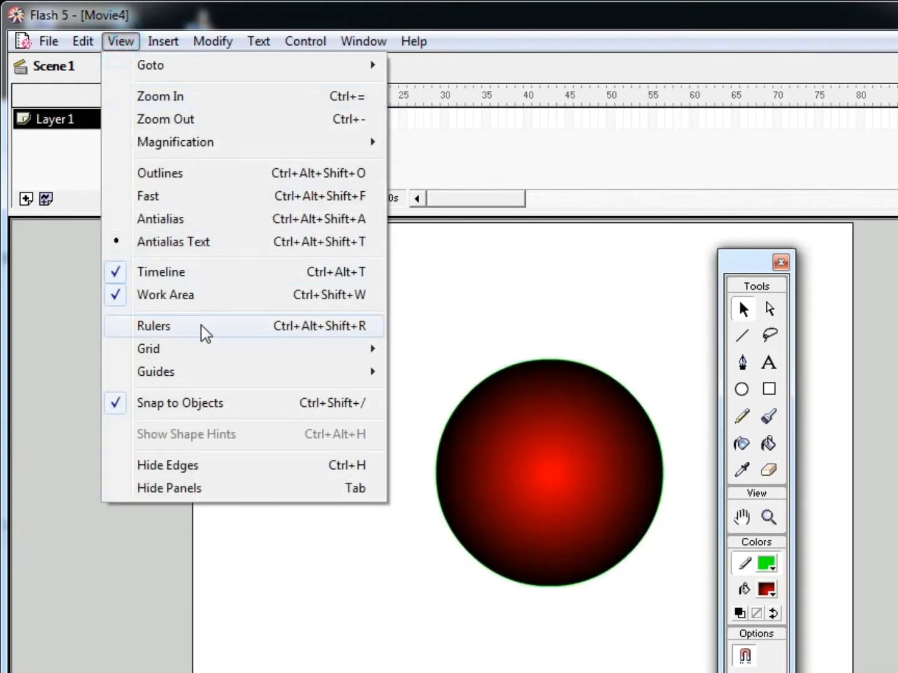
left_click(200, 325)
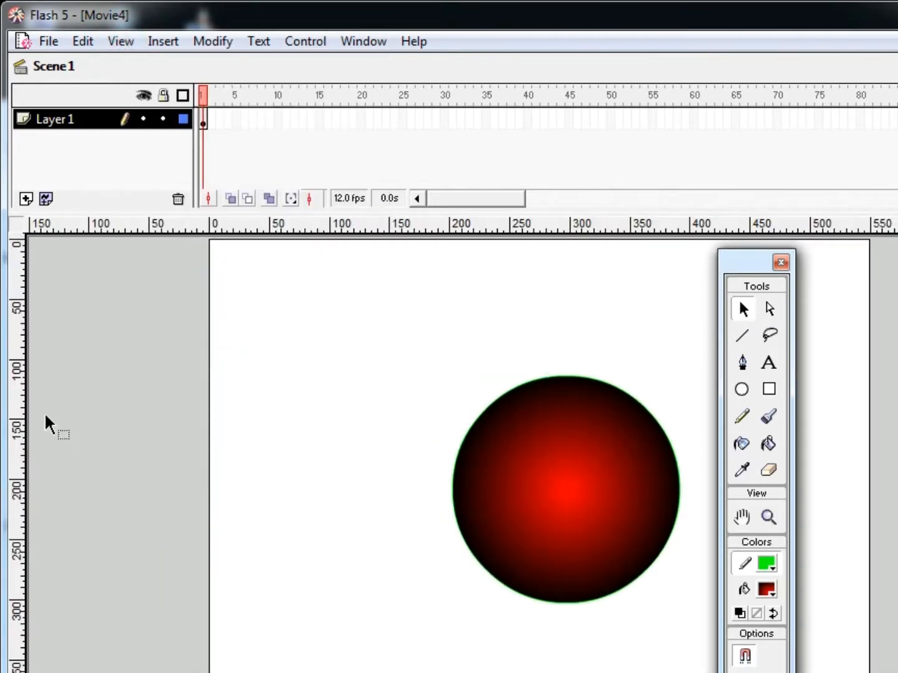
left_click_drag(17, 387, 340, 372)
left_click_drag(446, 231, 465, 310)
left_click_drag(153, 237, 160, 442)
left_click_drag(29, 382, 478, 387)
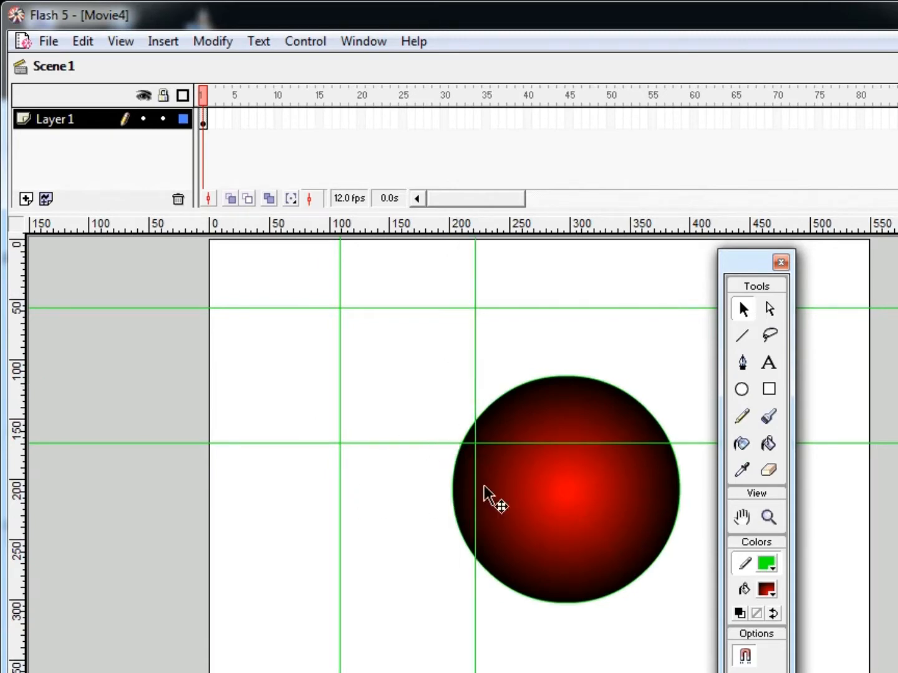
Look over the Grid and Guides options and remove the vertical guide at about 110 px from the stage
left_click(118, 48)
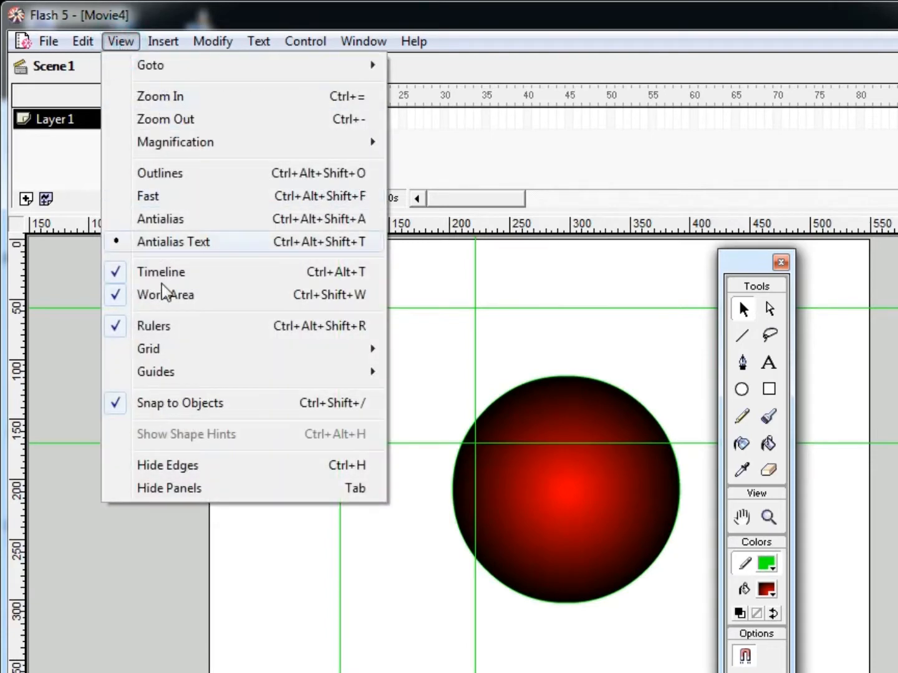
mouse_move(185, 361)
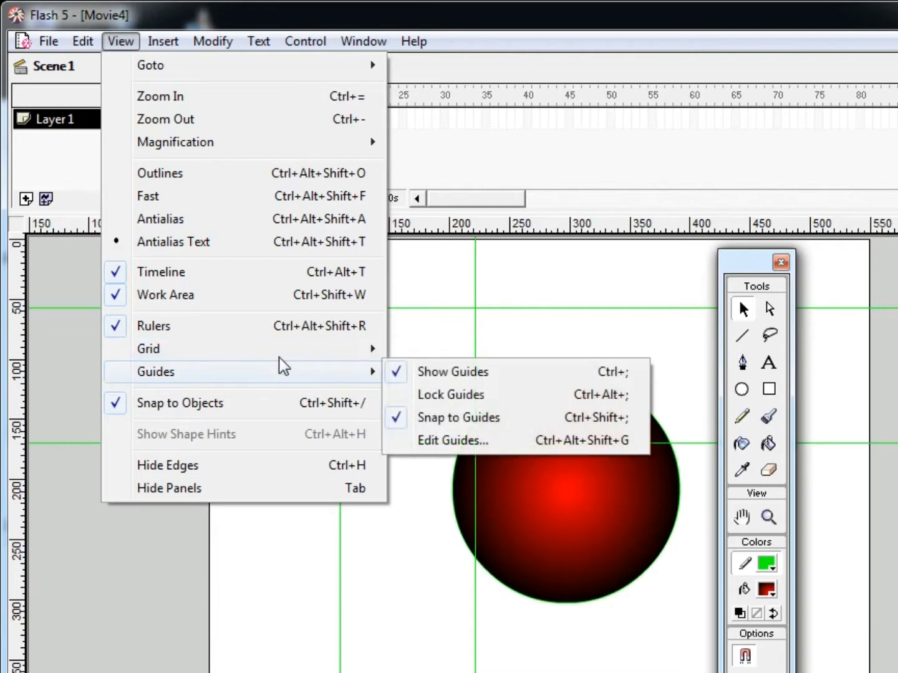
left_click(439, 207)
left_click(340, 281)
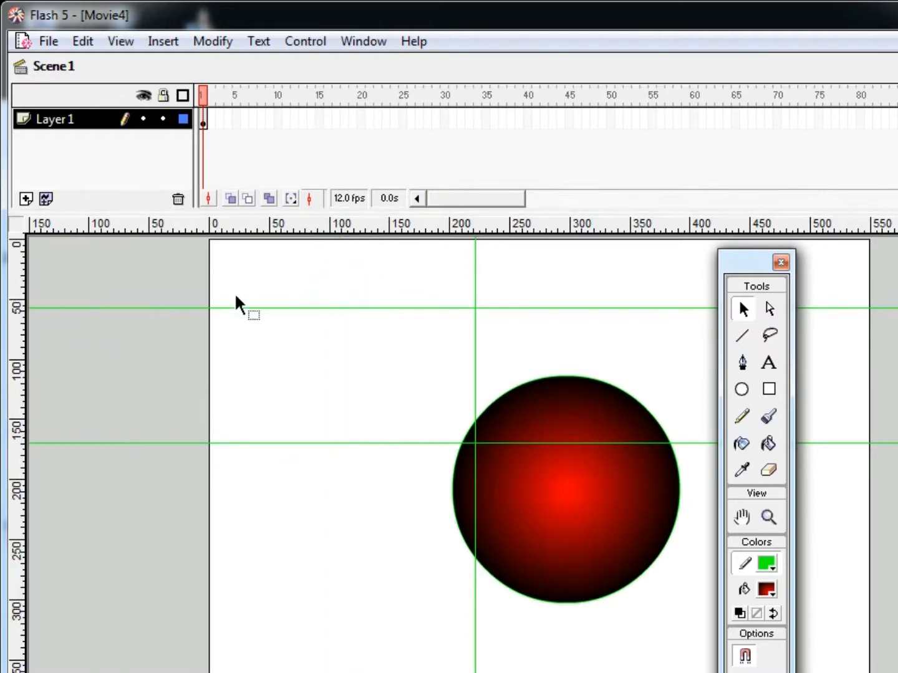
Remove the two horizontal guides and the remaining vertical guide from the stage
left_click_drag(316, 309, 306, 201)
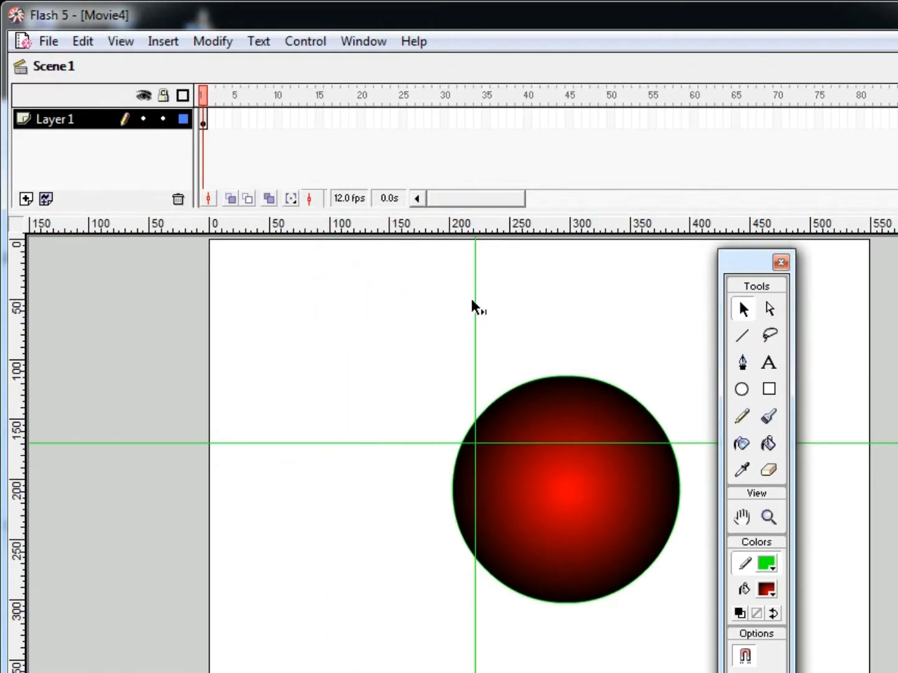
left_click_drag(472, 301, 13, 325)
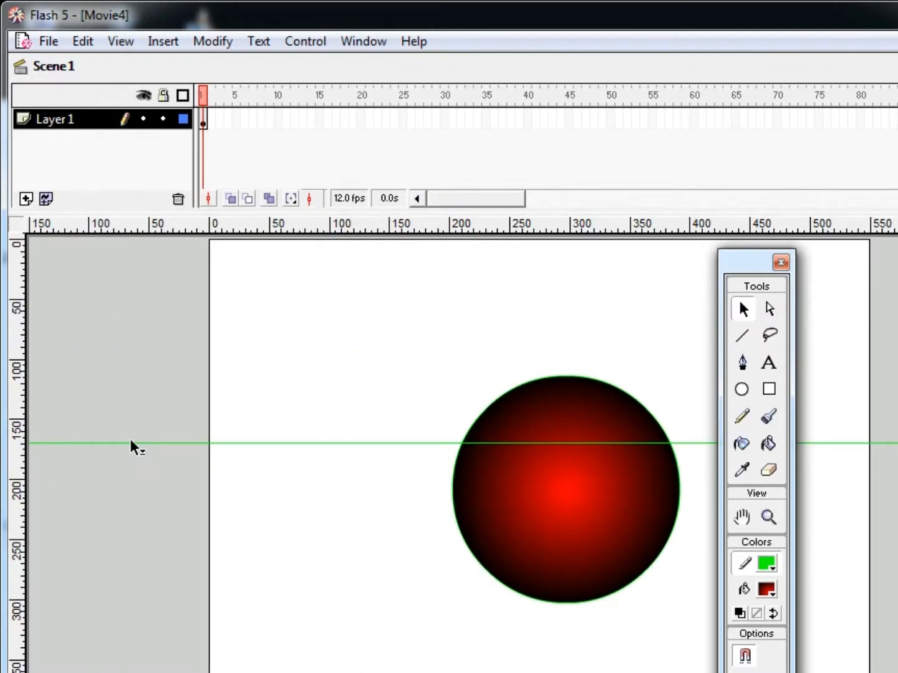
left_click_drag(128, 443, 131, 224)
Show the grid and, with the Tools panel moved off the stage's right side, draw a grid-aligned rectangle about 72 by 37 px above and left of the circle
left_click(120, 41)
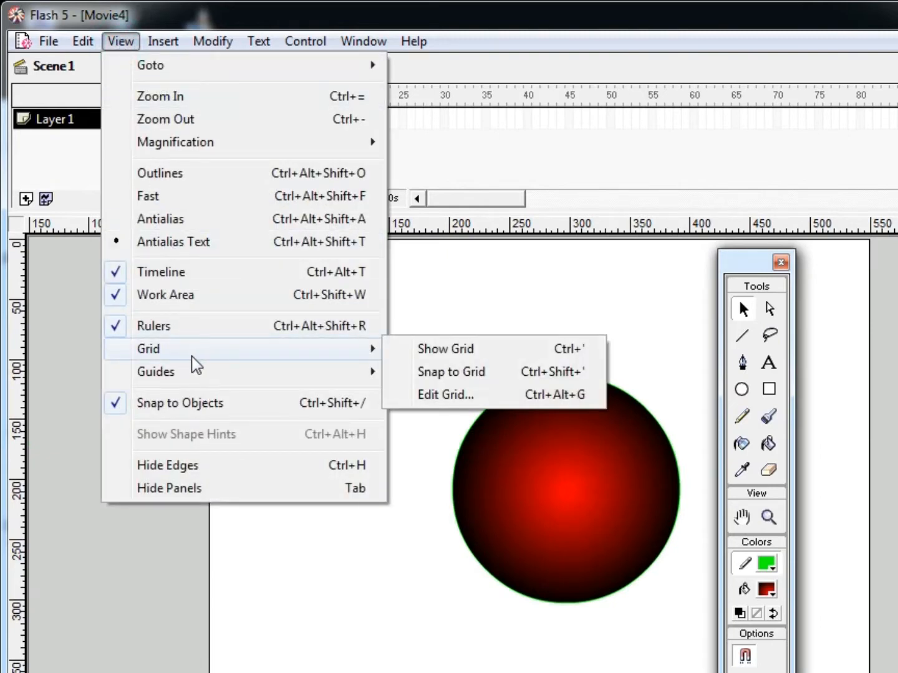
left_click(480, 348)
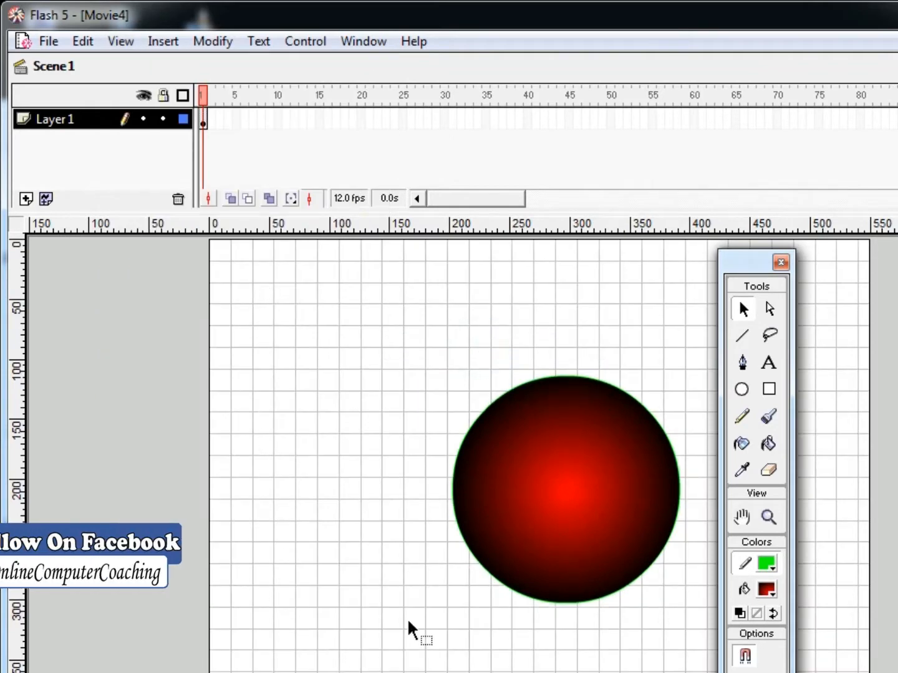
left_click(768, 390)
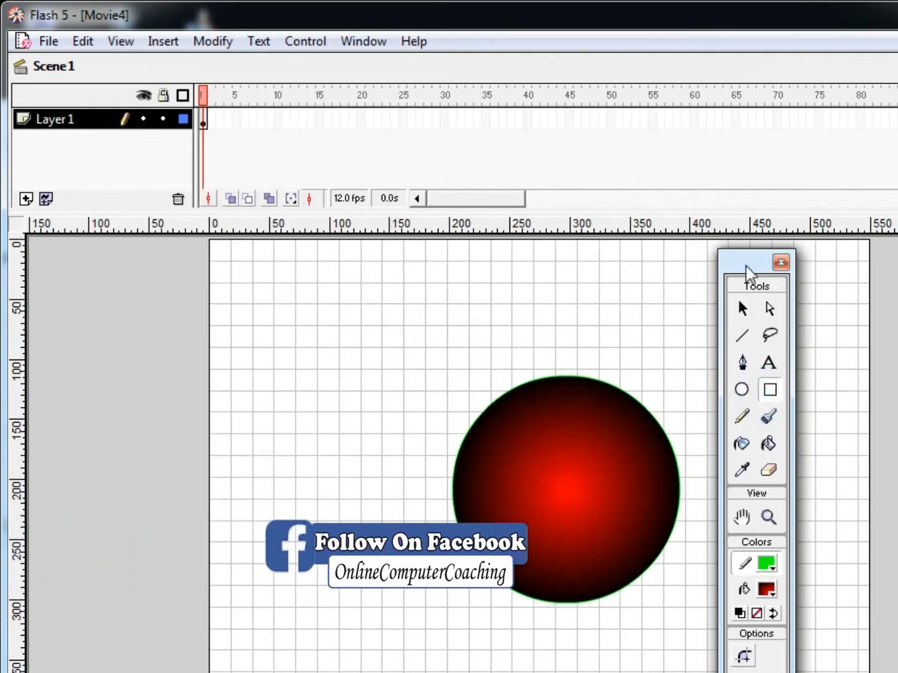
left_click_drag(746, 266, 63, 254)
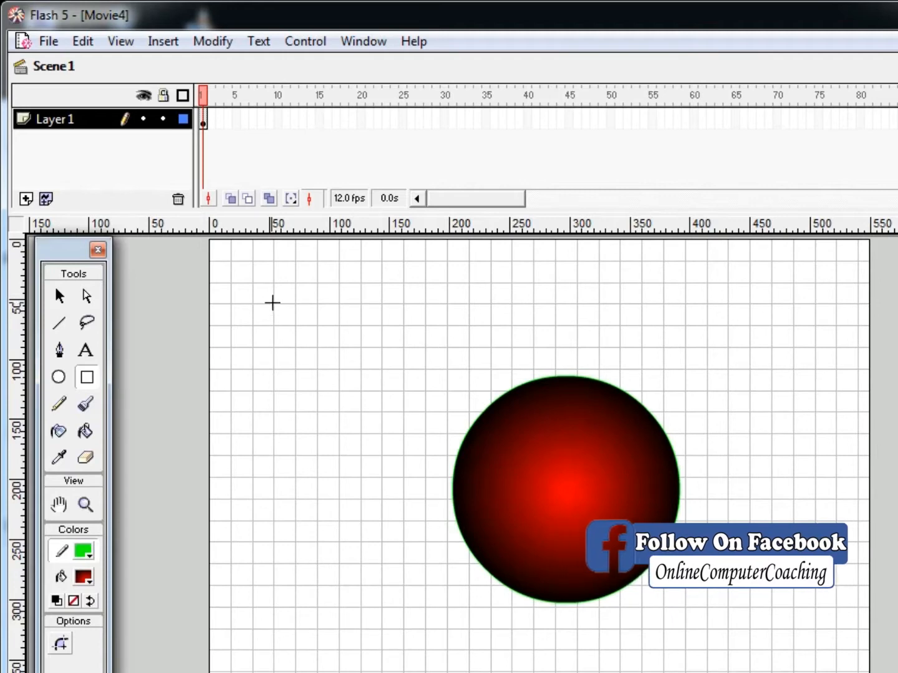
mouse_move(275, 303)
left_mouse_down()
mouse_move(361, 351)
mouse_move(372, 371)
mouse_move(361, 348)
left_mouse_up()
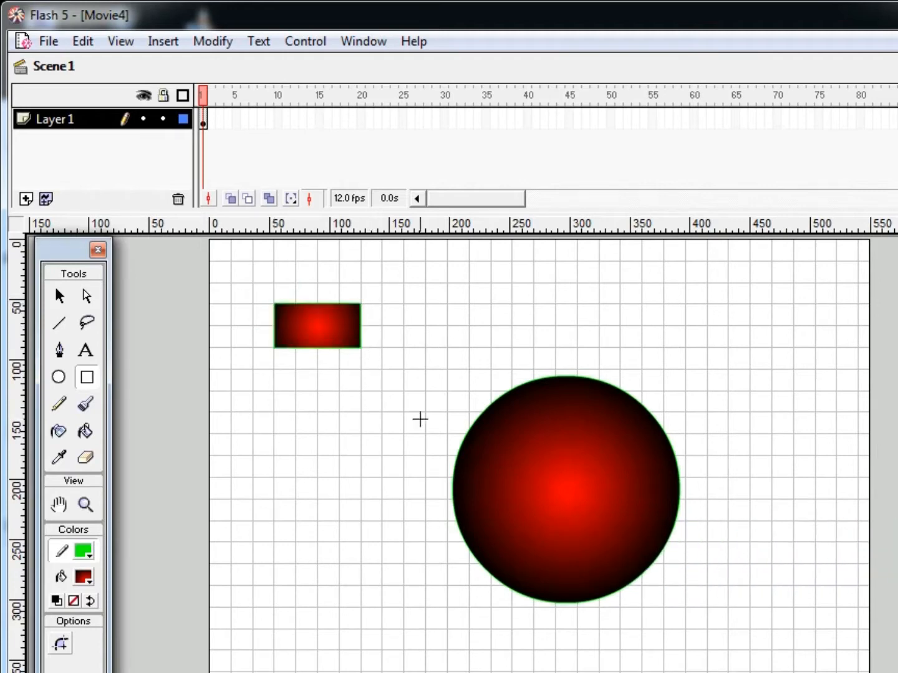
Hide the grid on the stage
left_click(123, 41)
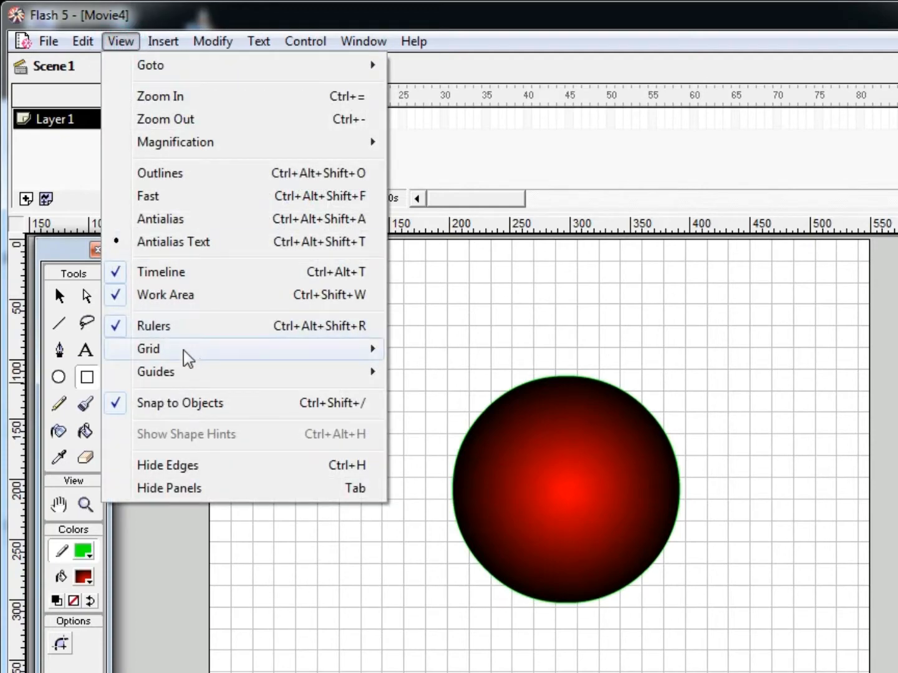
mouse_move(317, 357)
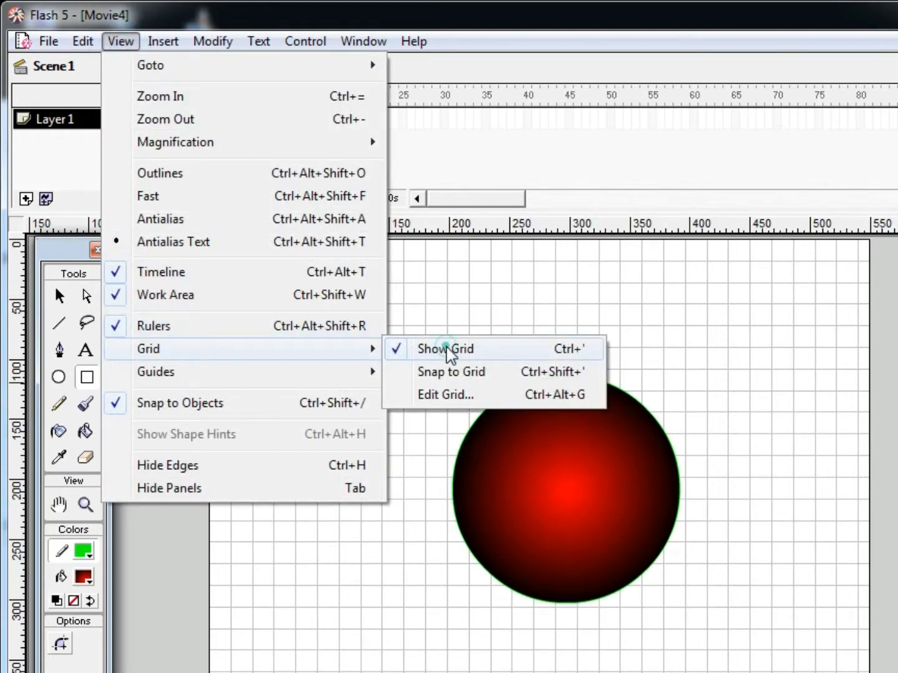
left_click(446, 349)
left_click(121, 41)
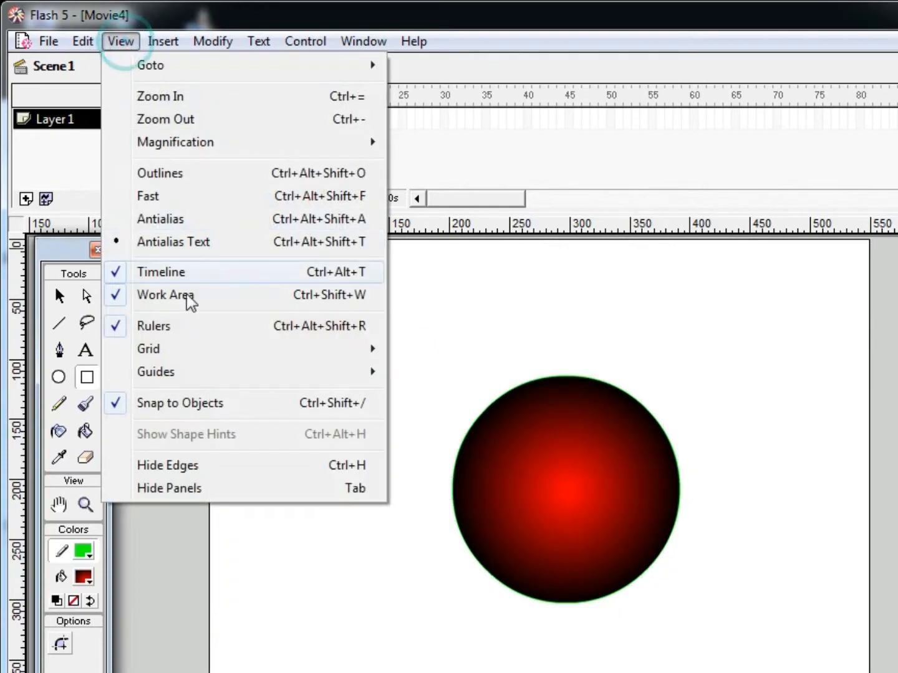
mouse_move(195, 372)
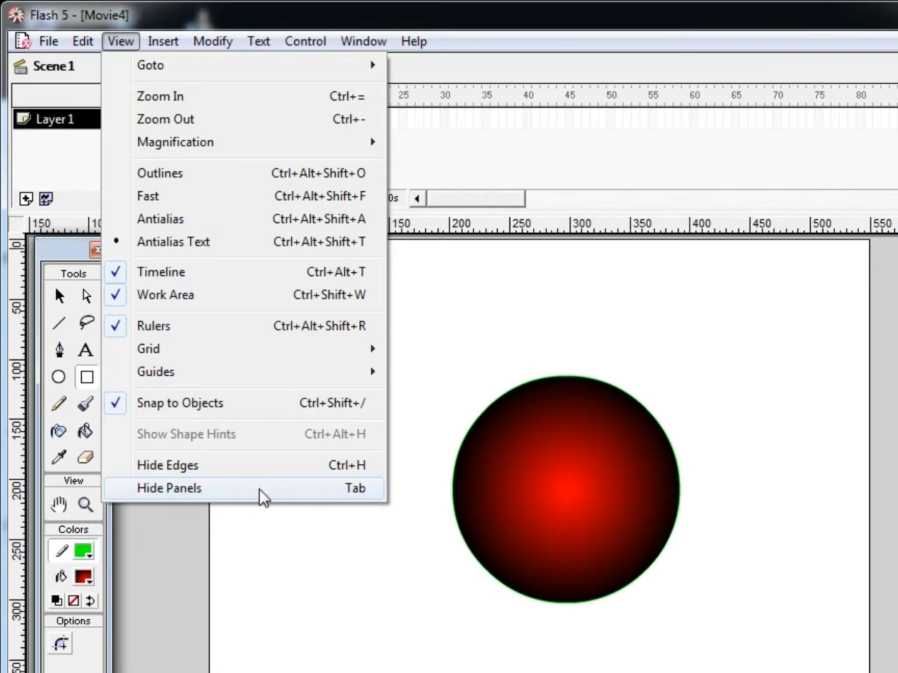
left_click(325, 567)
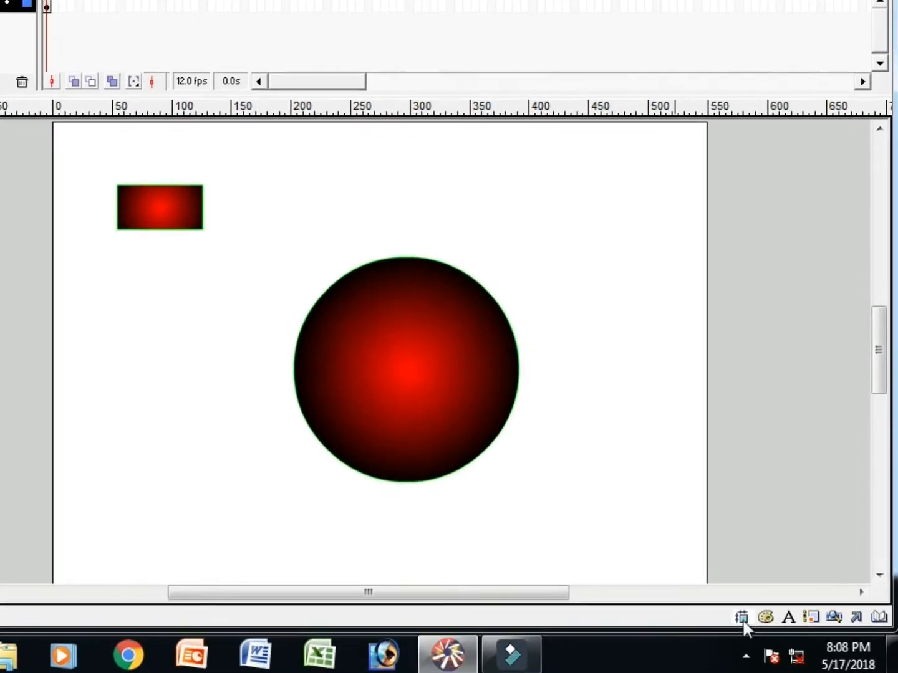
Open the Info, Mixer, Character, Instance, Movie Explorer, Library and Object Actions panels
left_click(735, 616)
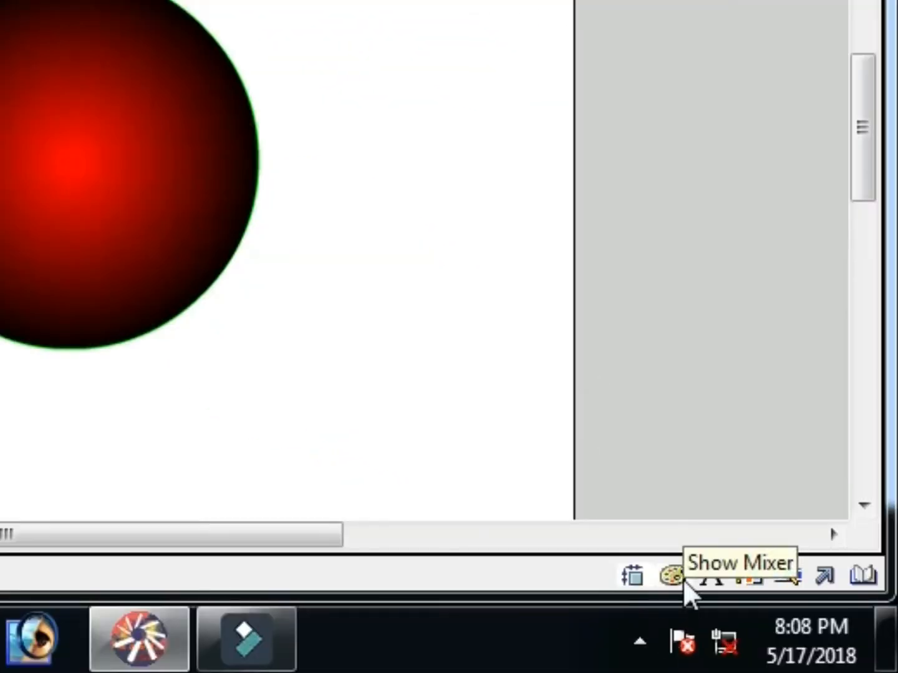
left_click(683, 580)
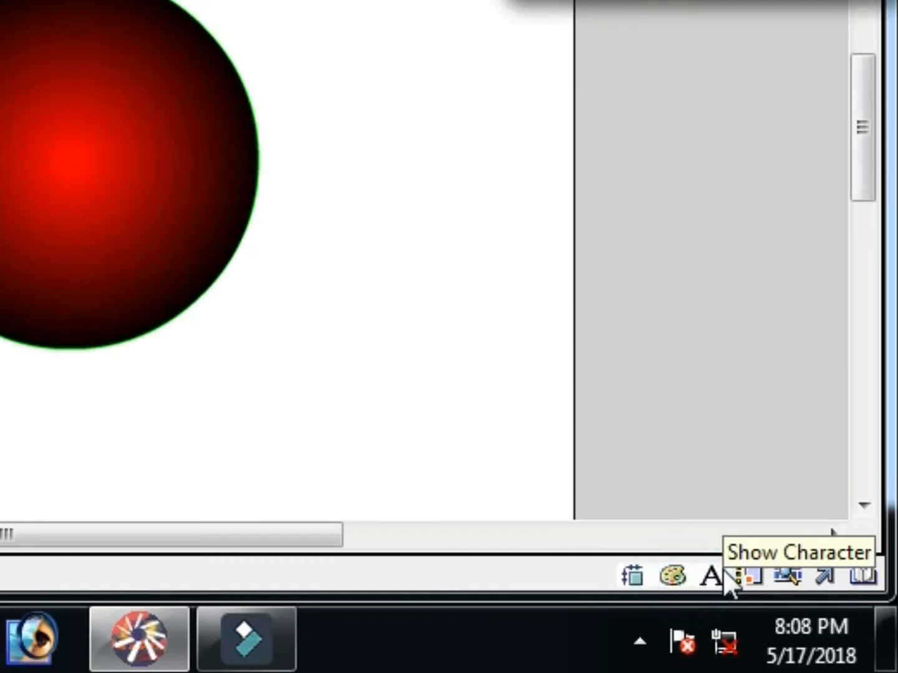
left_click(712, 570)
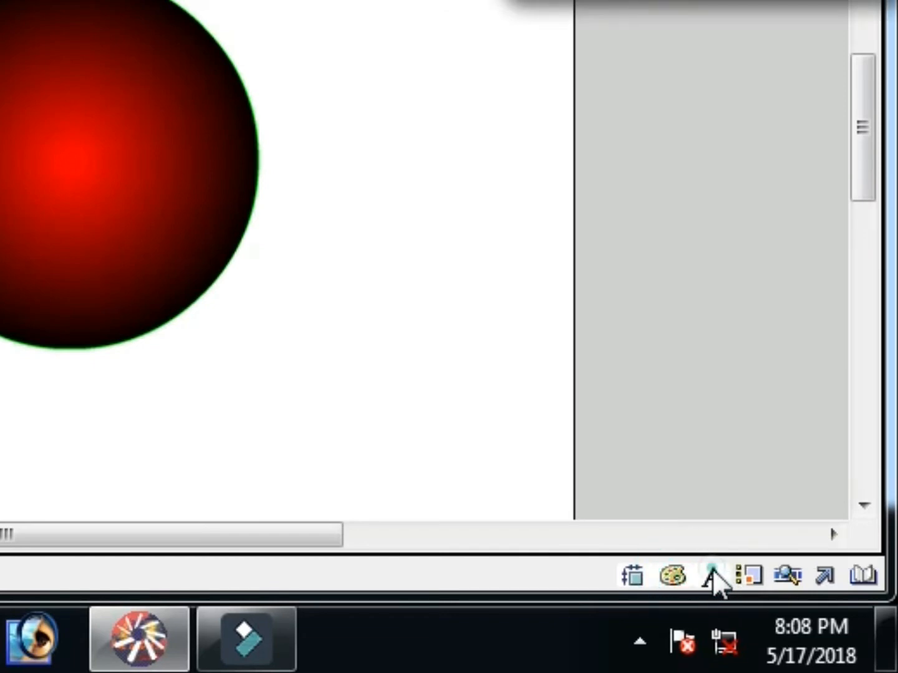
left_click(750, 571)
left_click(785, 571)
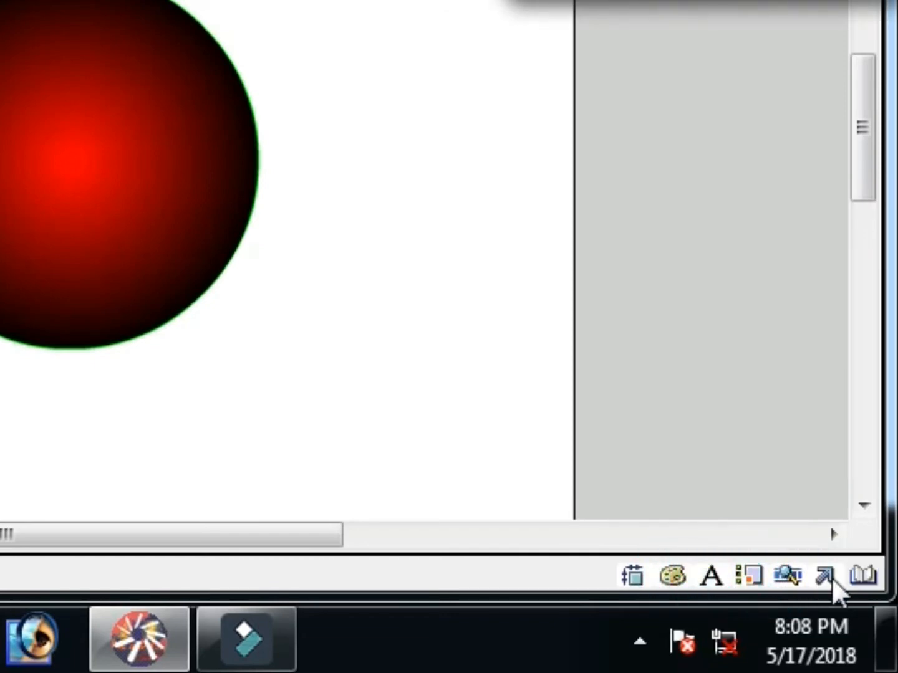
left_click(863, 576)
left_click(823, 577)
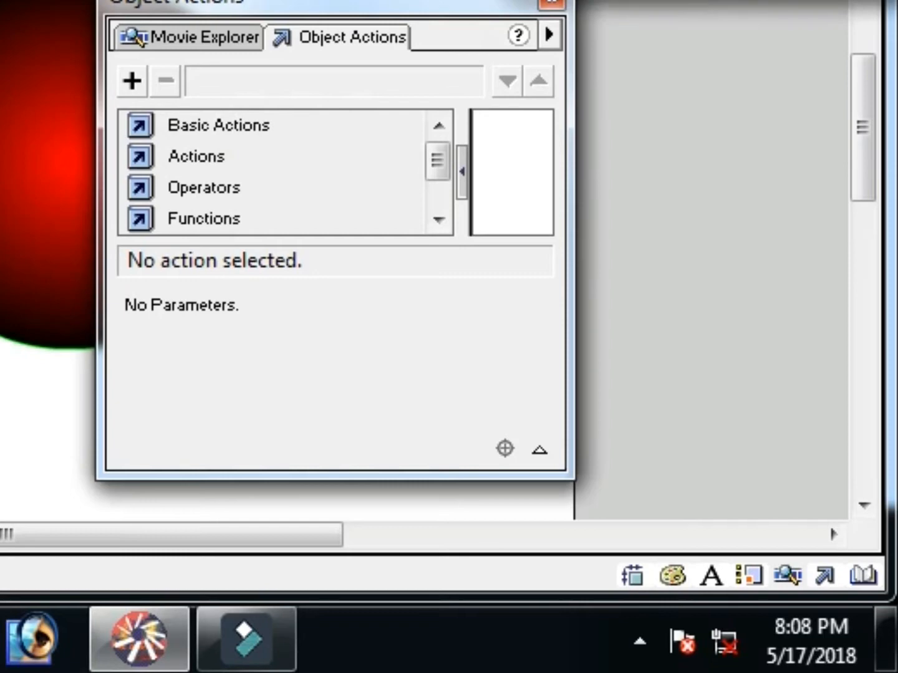
left_click_drag(436, 12, 31, 112)
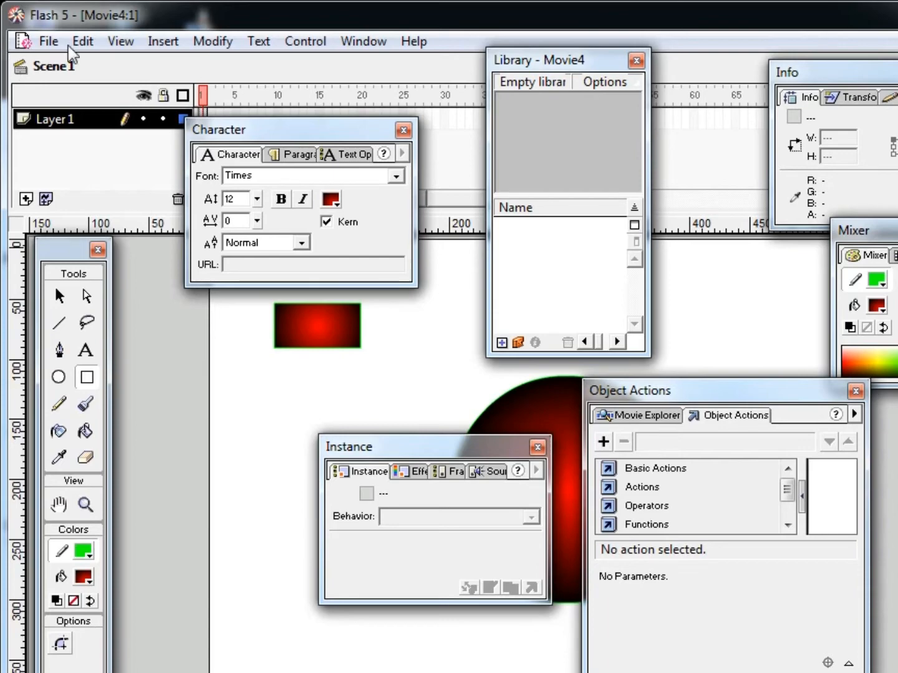
Hide all open panels at once and show them again
left_click(114, 44)
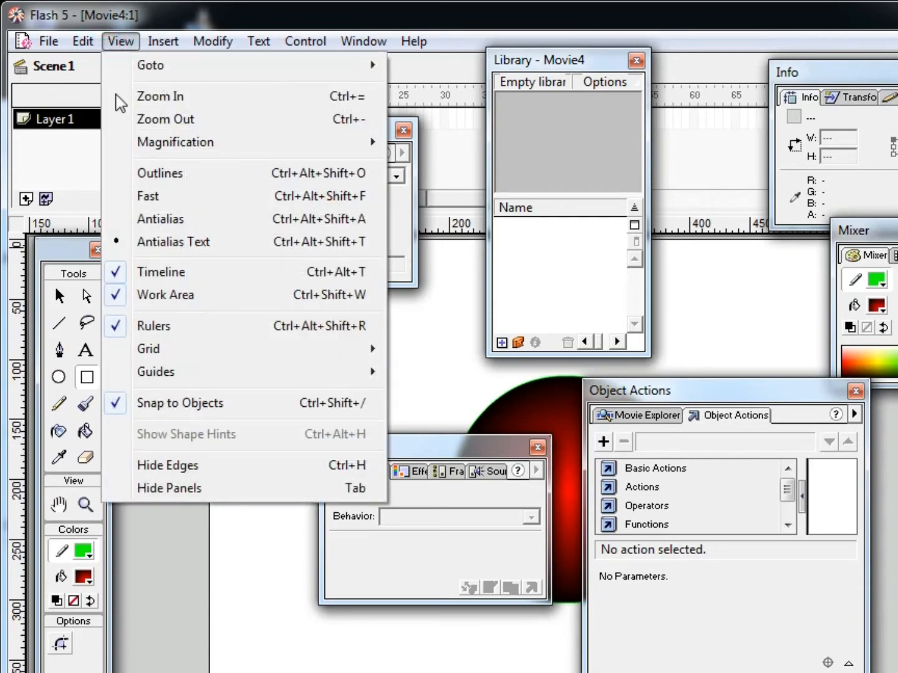
left_click(199, 491)
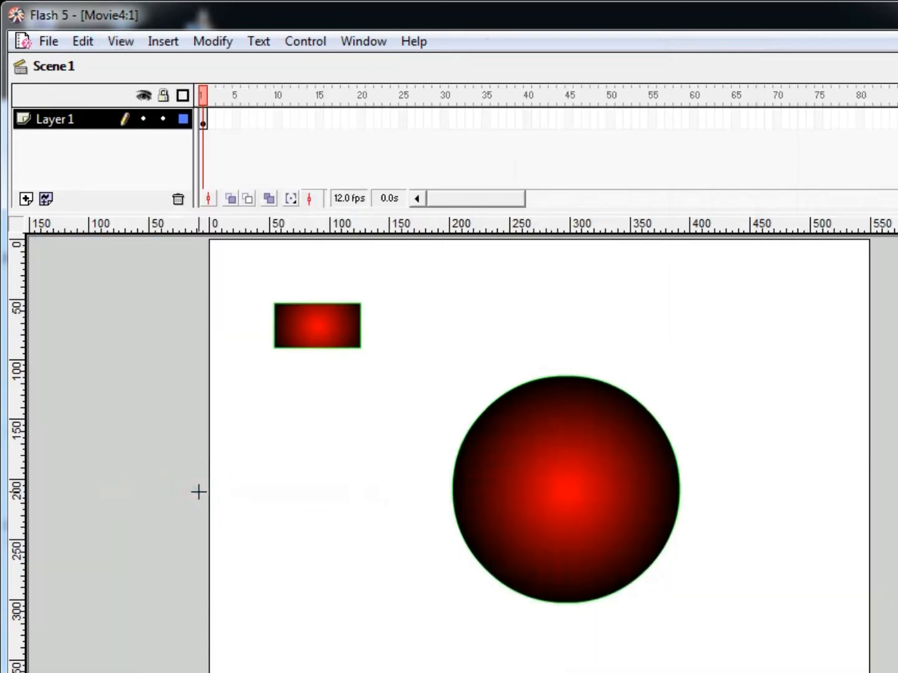
left_click(116, 44)
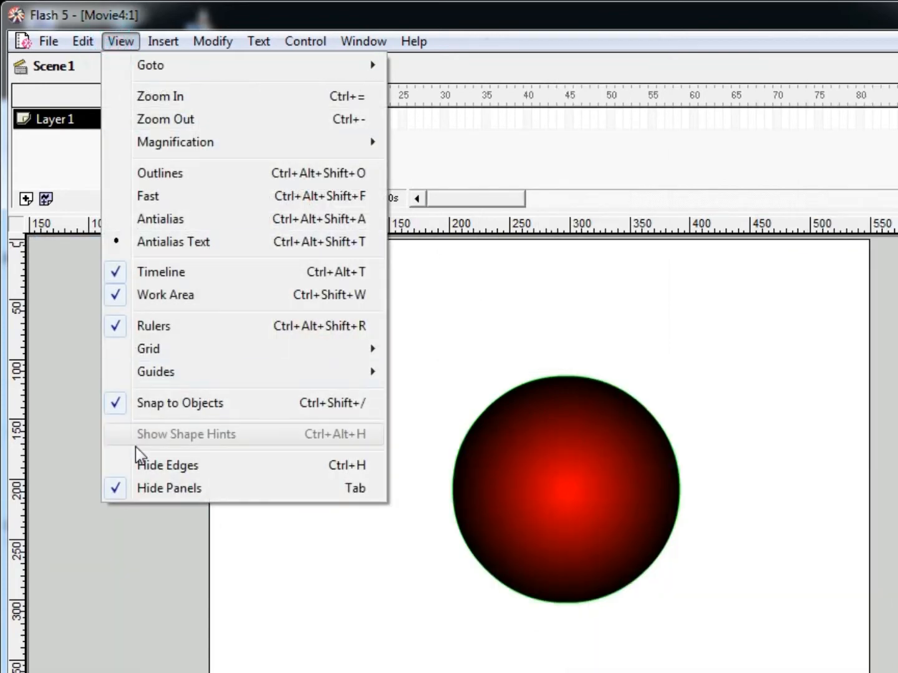
left_click(137, 487)
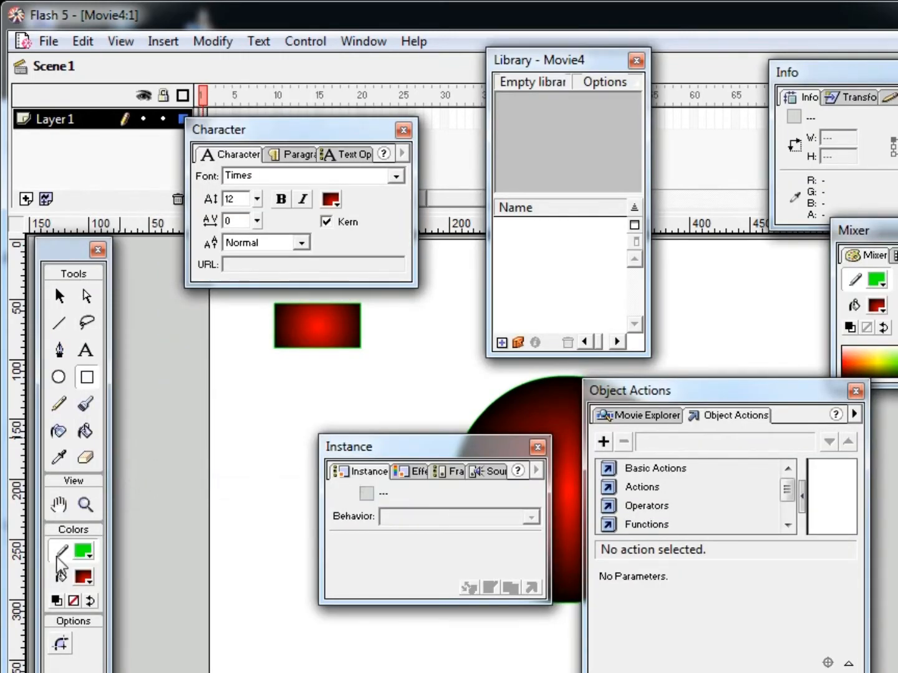
left_click(133, 47)
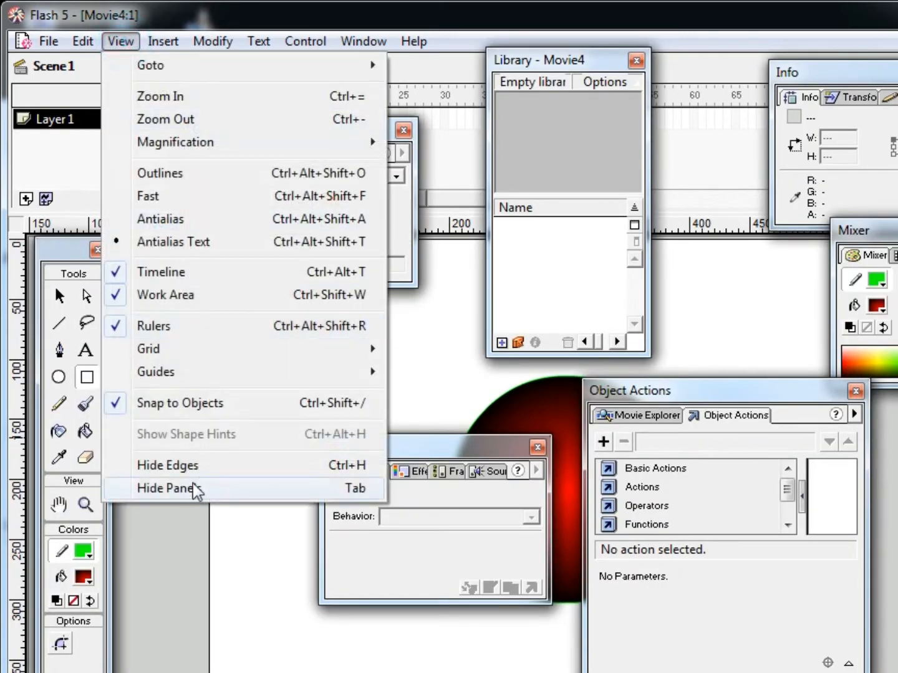
Close the Library, Info, Mixer, Object Actions, Instance and Character panels, keeping only the Tools panel open
left_click(636, 60)
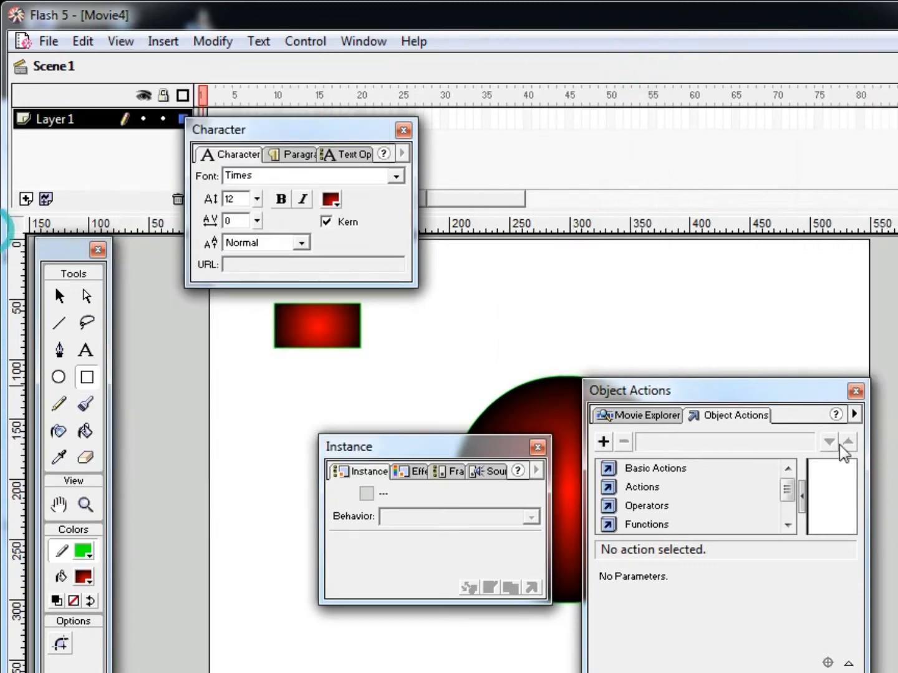
left_click(856, 391)
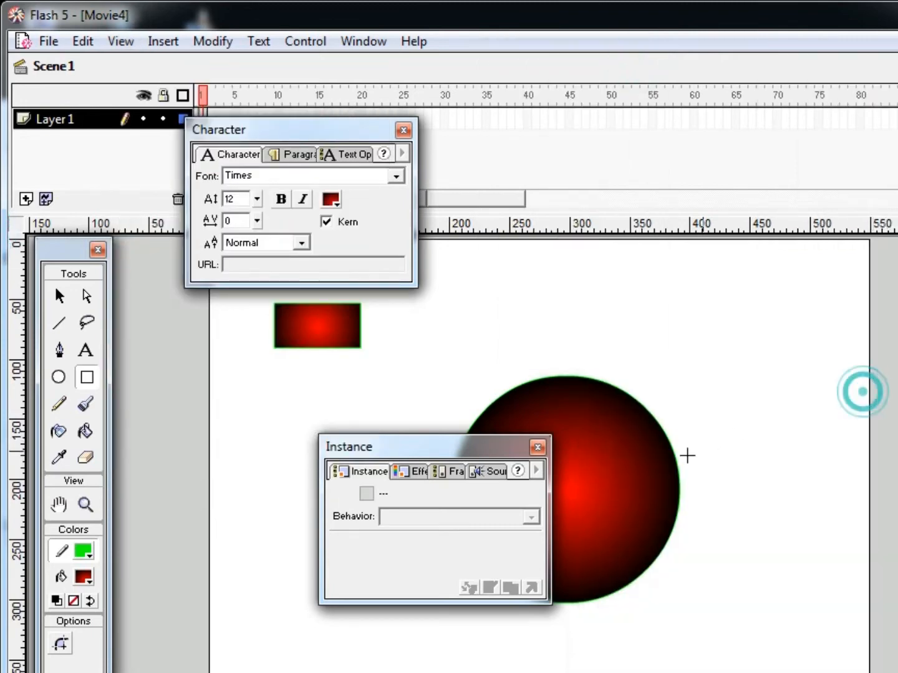
left_click(538, 448)
left_click(404, 131)
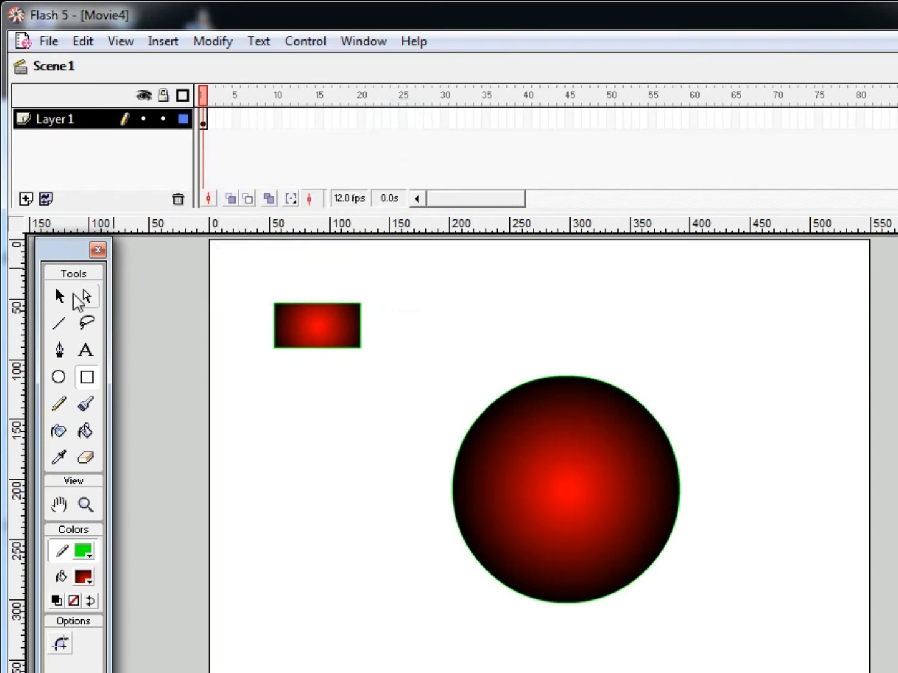
Select both the rectangle and the circle with the Arrow tool and hide the selection's edges
left_click(59, 297)
mouse_move(215, 252)
left_mouse_down()
mouse_move(753, 606)
mouse_move(804, 667)
left_mouse_up()
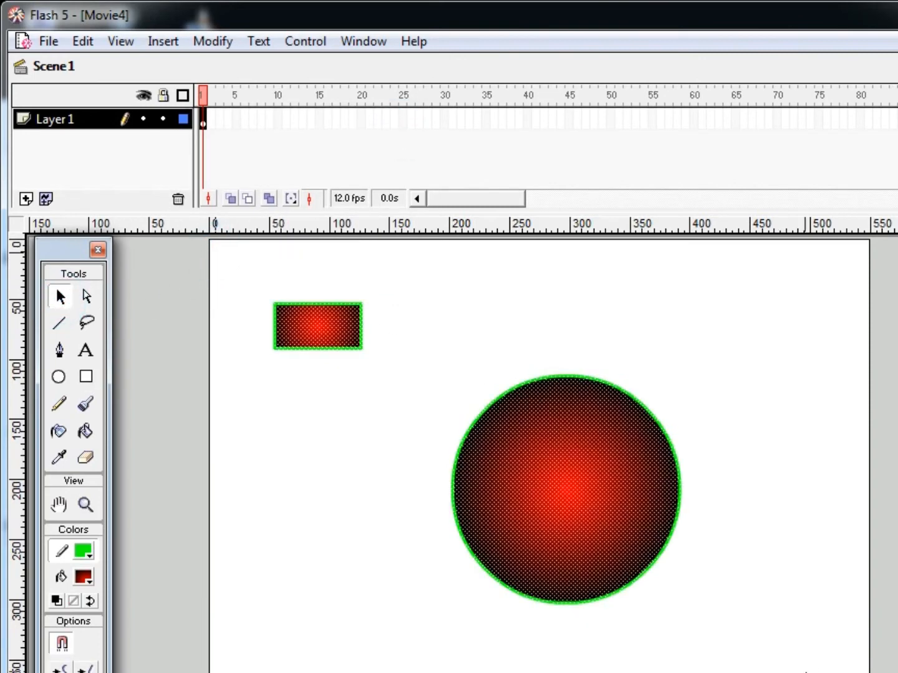
left_click(102, 43)
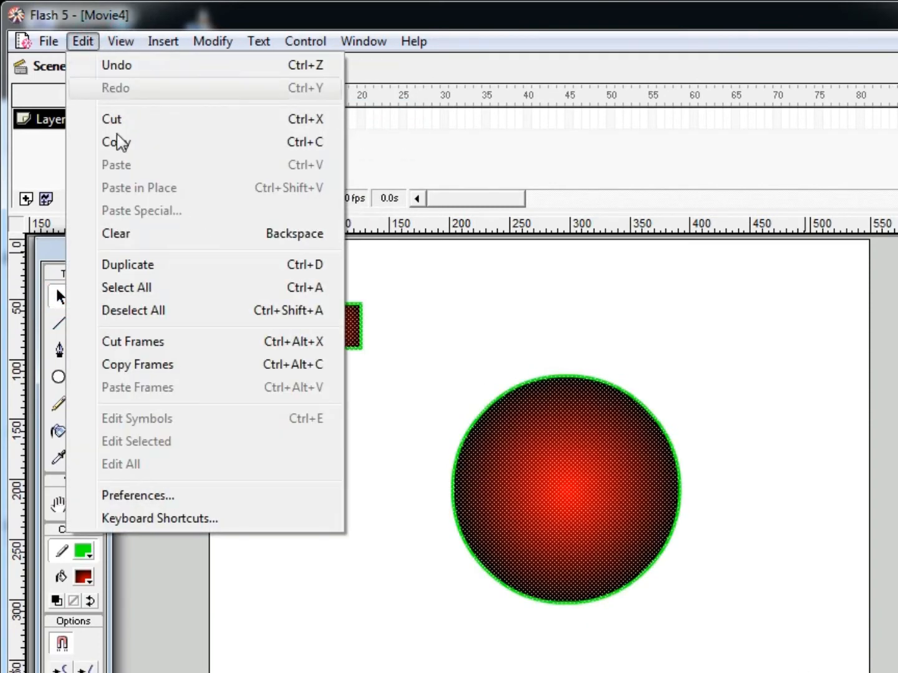
left_click(179, 467)
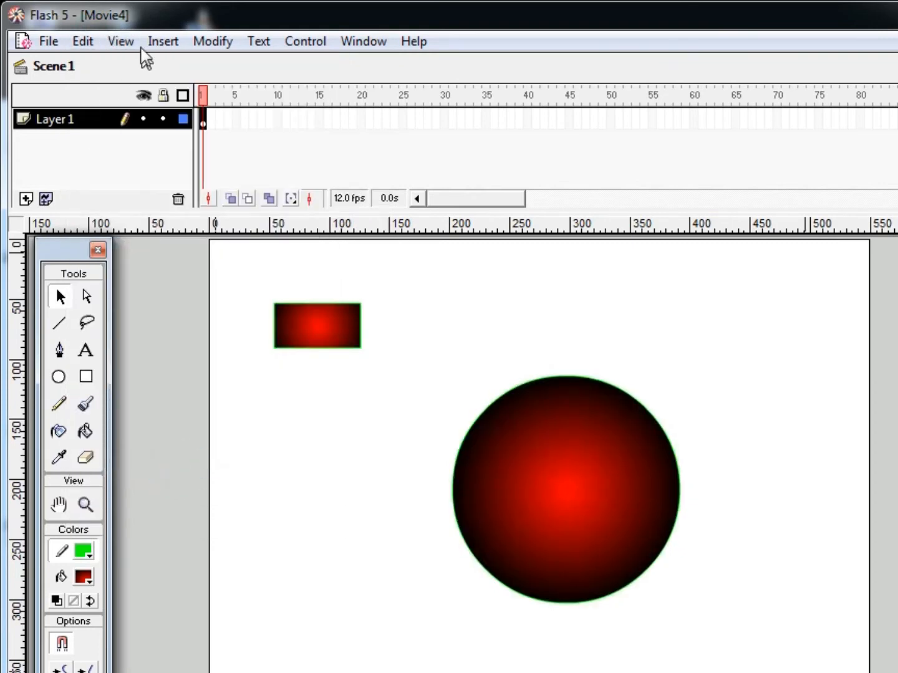
Restore the selection edges on both shapes and hide them once more
left_click(121, 41)
left_click(187, 473)
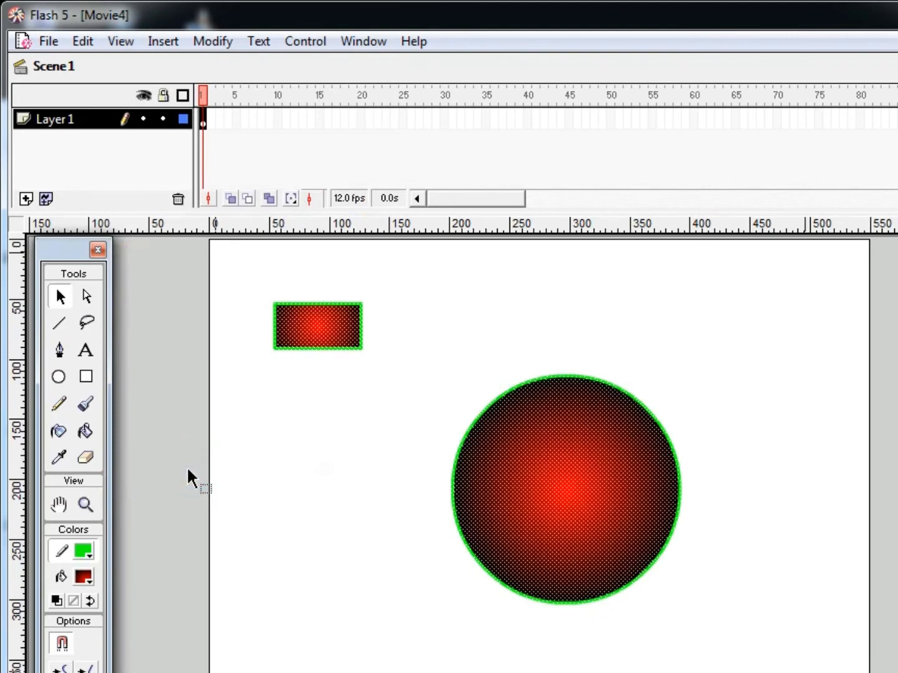
left_click(121, 41)
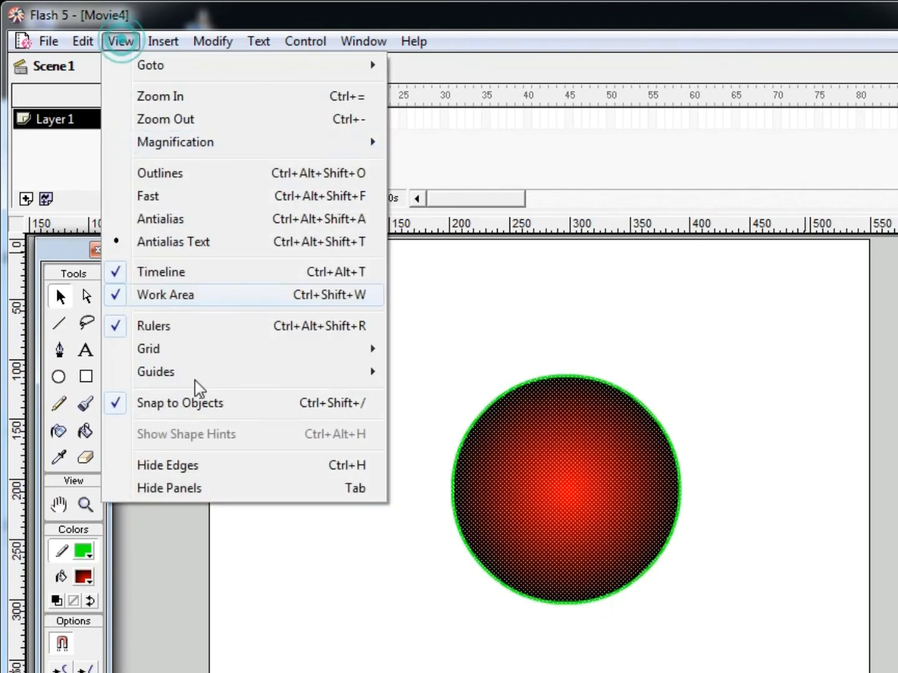
left_click(204, 474)
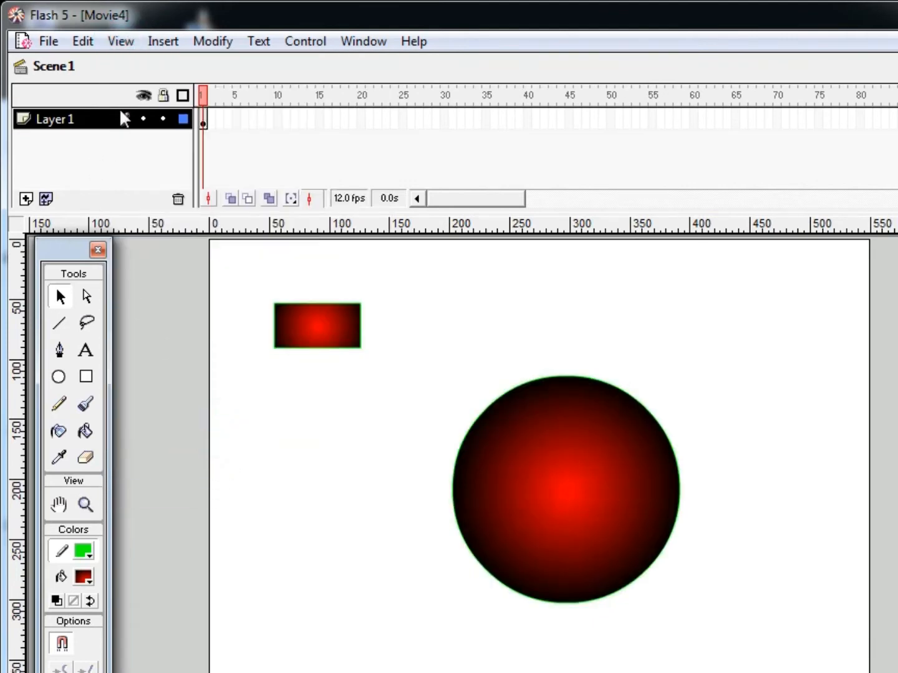
left_click(121, 41)
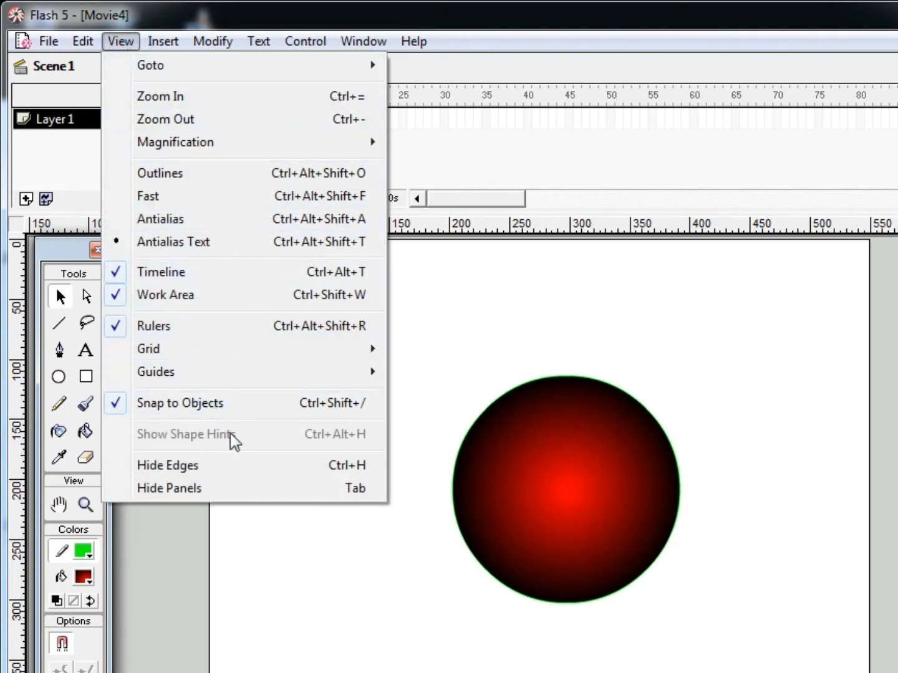
left_click(477, 198)
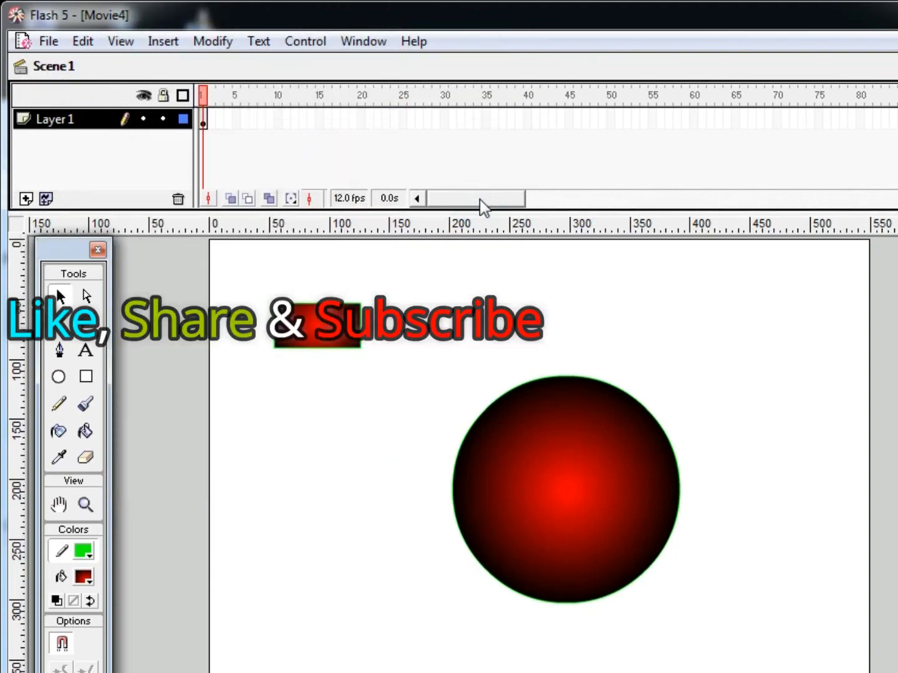